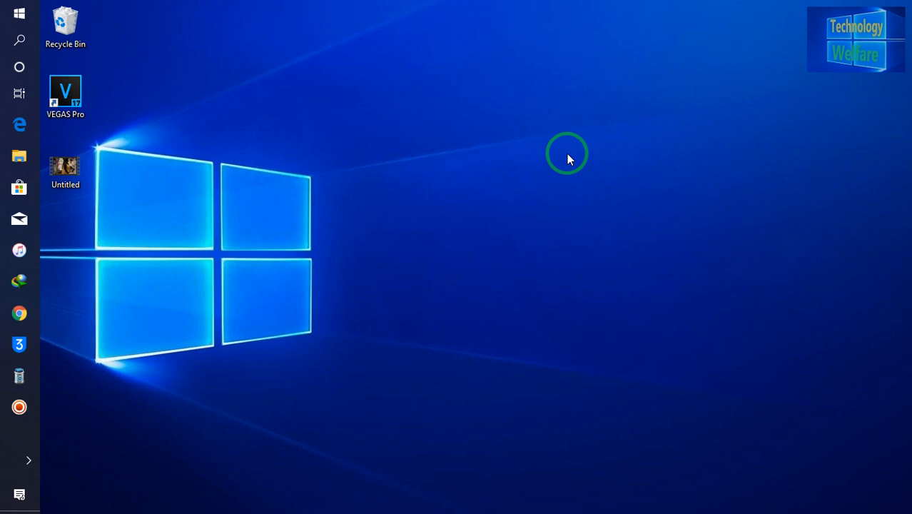
# Play the Untitled video from the desktop, pausing and resuming it, then close the player
pyautogui.doubleClick(75, 183)
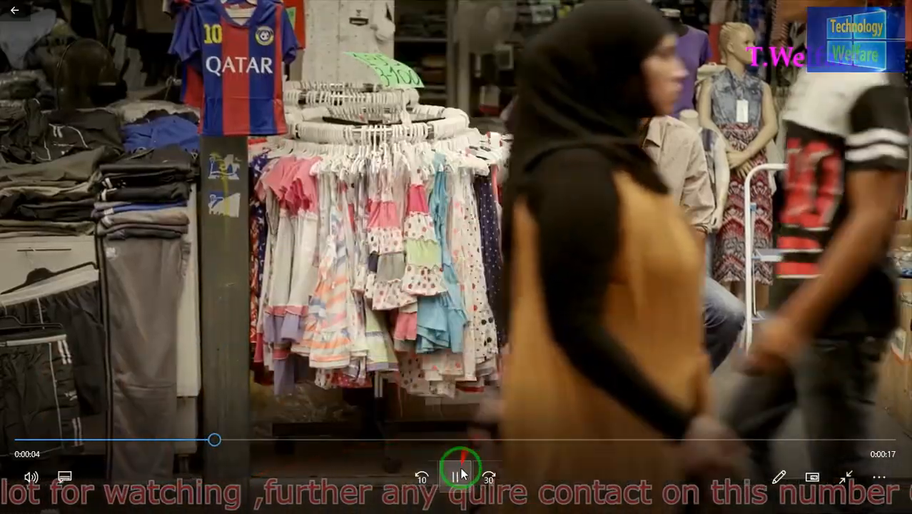
pyautogui.click(458, 474)
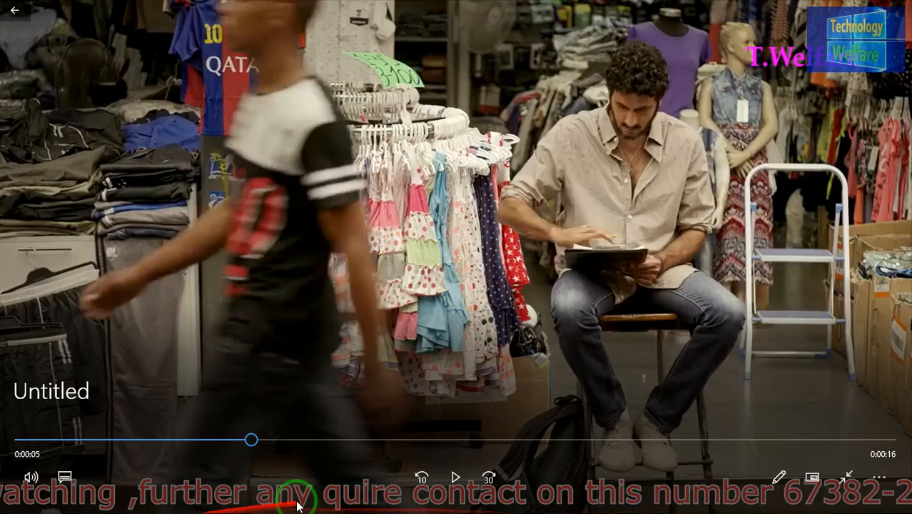
pyautogui.click(455, 477)
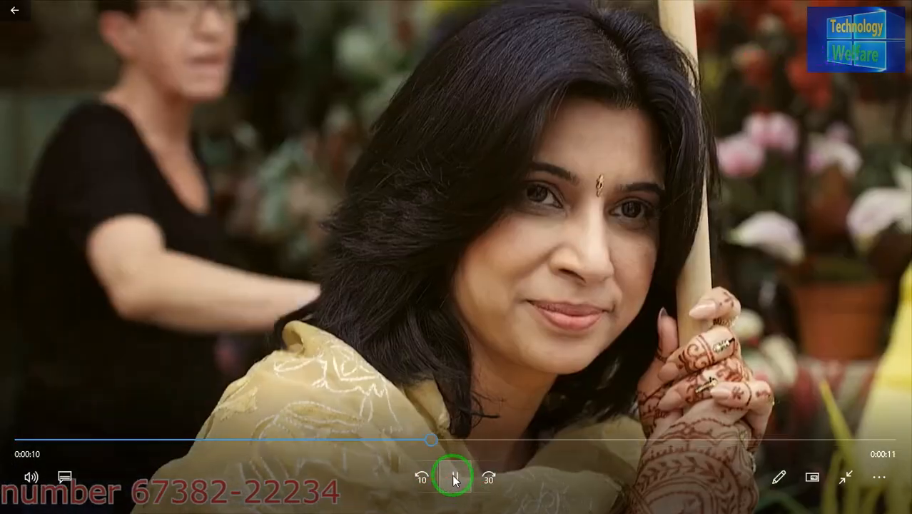
pyautogui.click(455, 477)
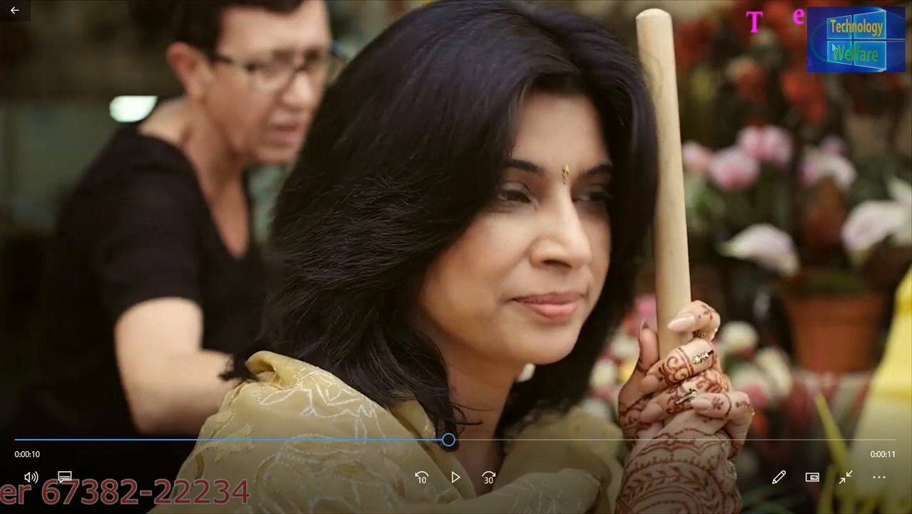
pyautogui.press('Escape')
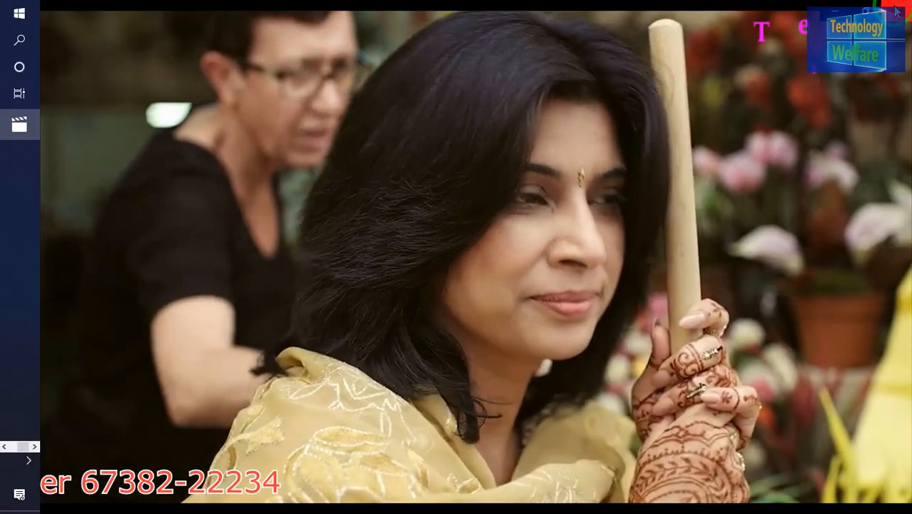
pyautogui.click(897, 10)
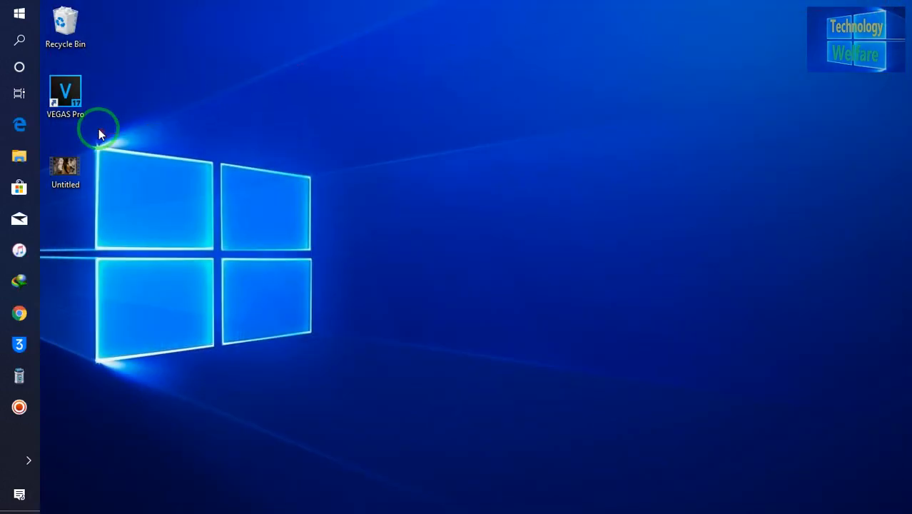
# Delete the Untitled video file from the desktop
pyautogui.click(71, 98)
pyautogui.click(72, 185)
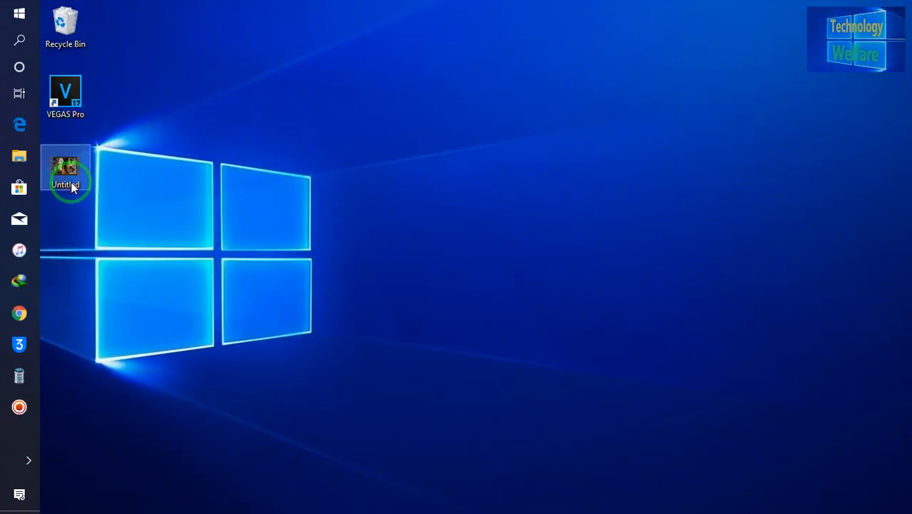
pyautogui.rightClick(71, 184)
pyautogui.click(108, 373)
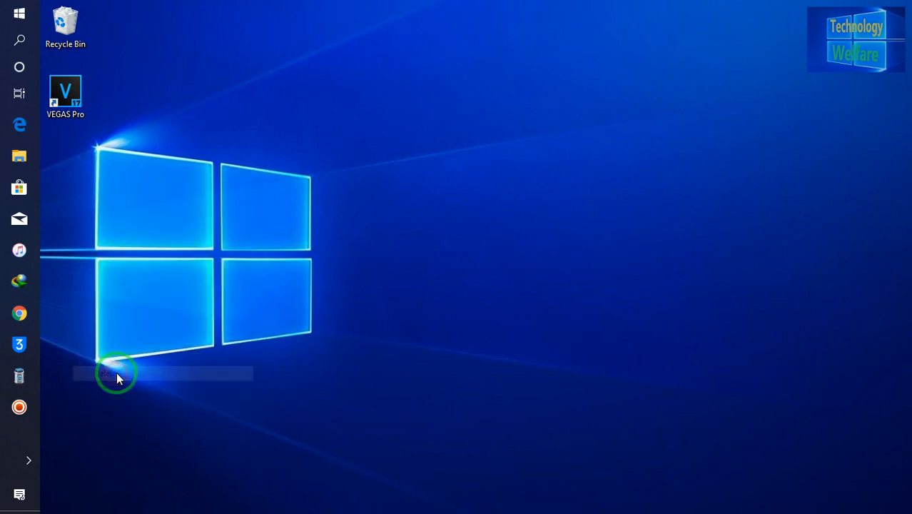
# Launch VEGAS Pro from its desktop shortcut and wait for it to load
pyautogui.doubleClick(68, 94)
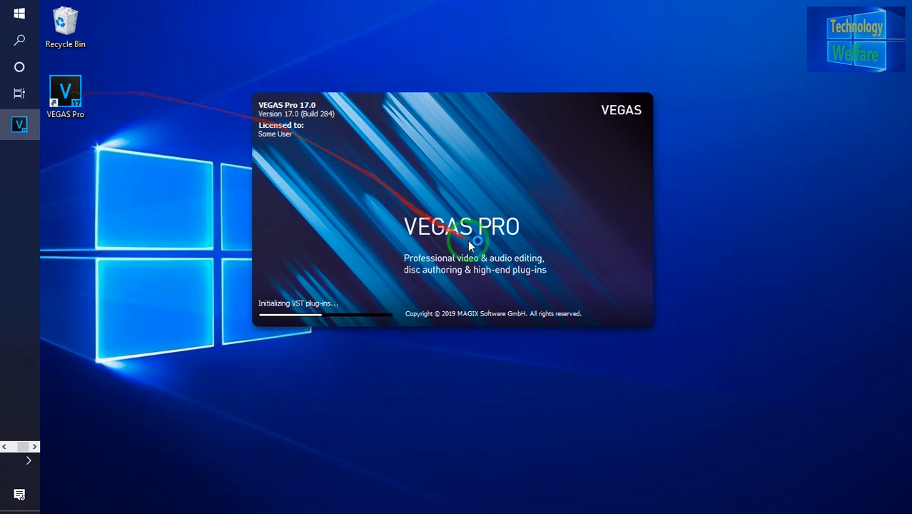
pyautogui.rightClick(169, 260)
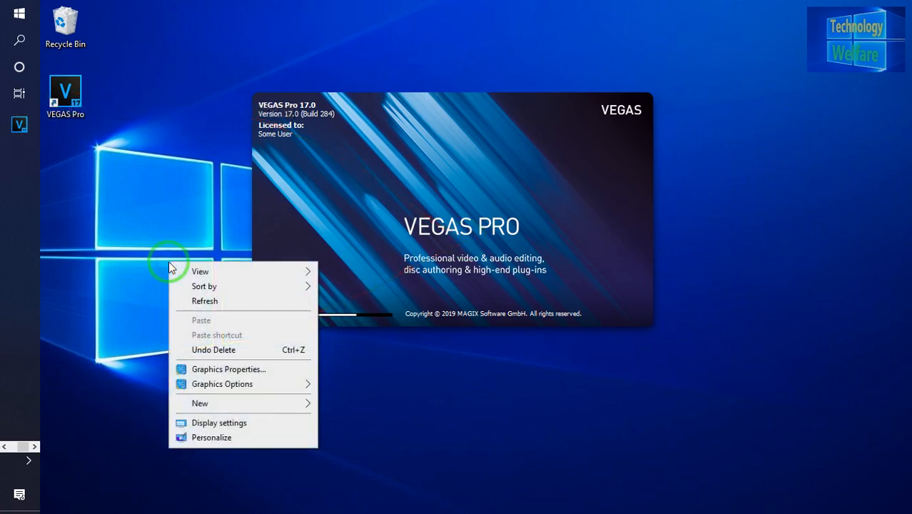
pyautogui.click(207, 305)
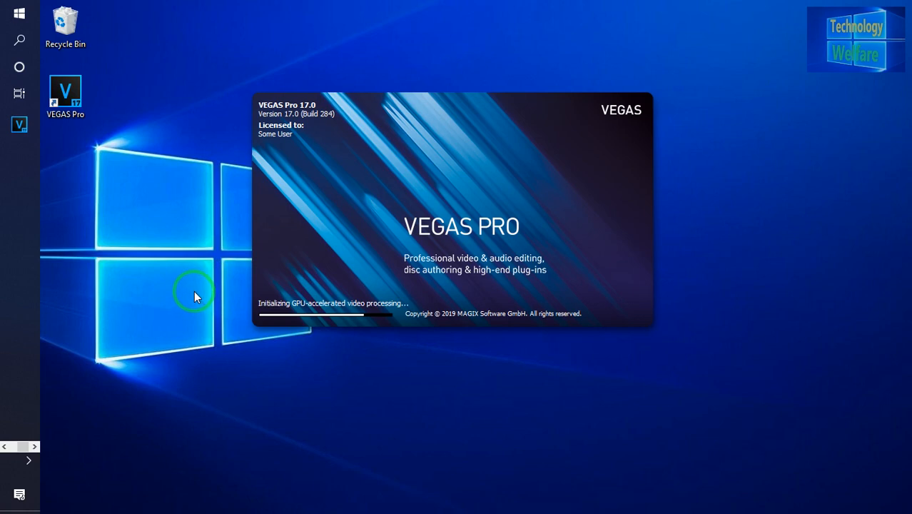
pyautogui.rightClick(195, 293)
pyautogui.click(220, 333)
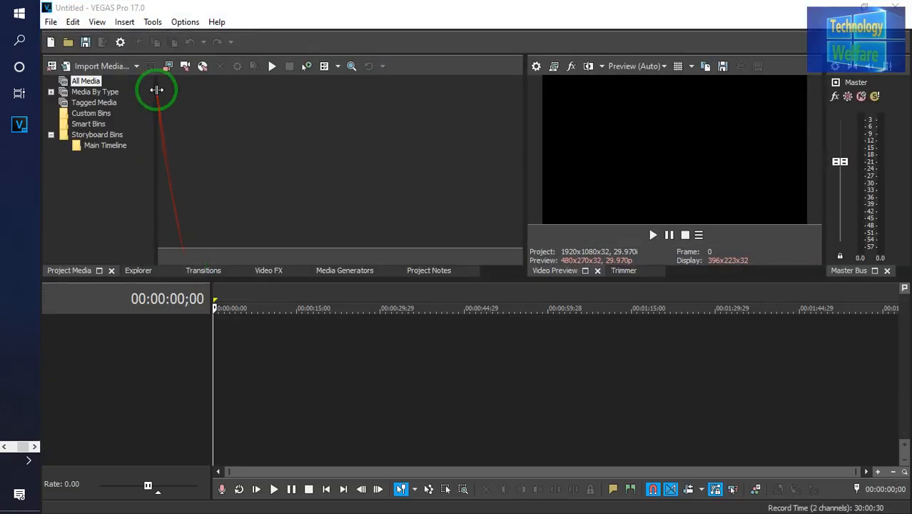
# Import the ליאורה יצחק - מעלה מעלה video from the Hebrew songs folder as project media
pyautogui.click(51, 23)
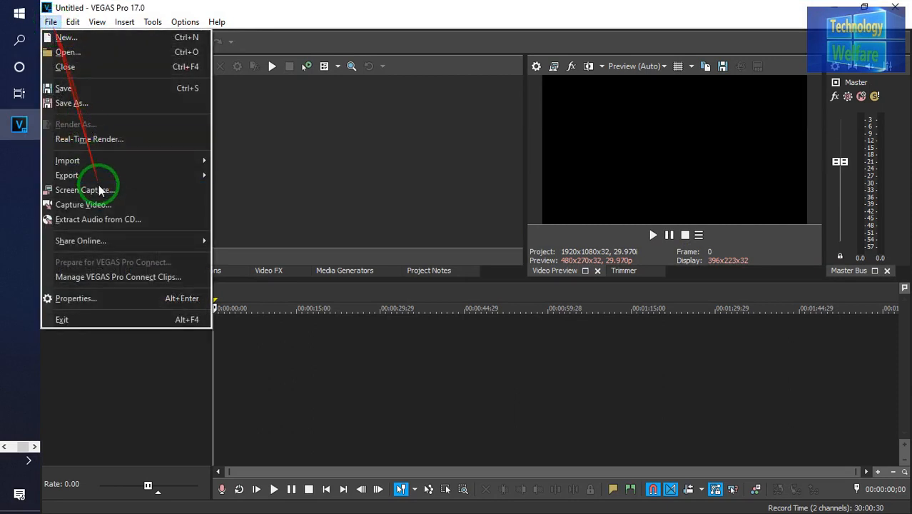
pyautogui.click(142, 162)
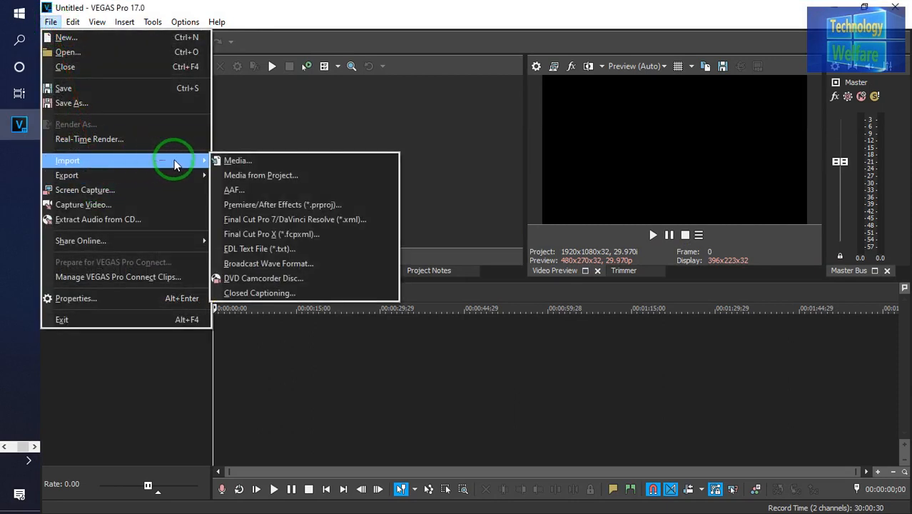
pyautogui.click(268, 164)
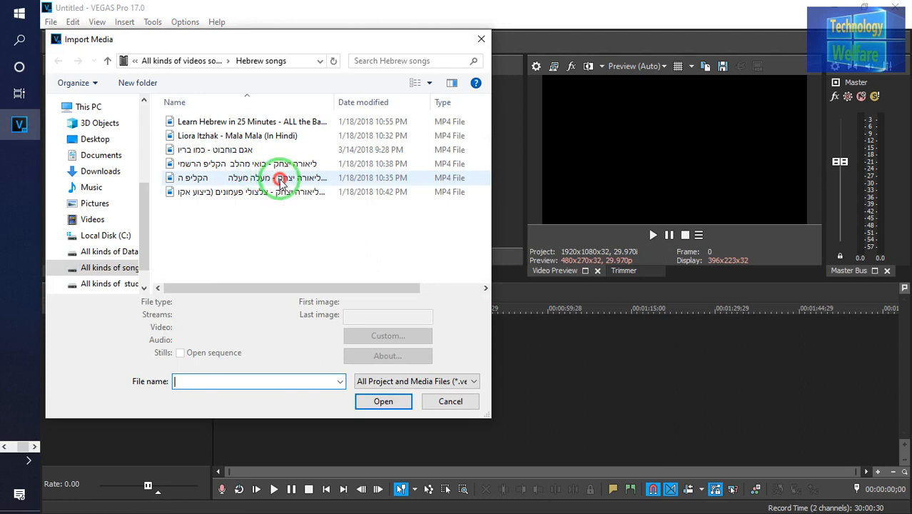
pyautogui.click(280, 180)
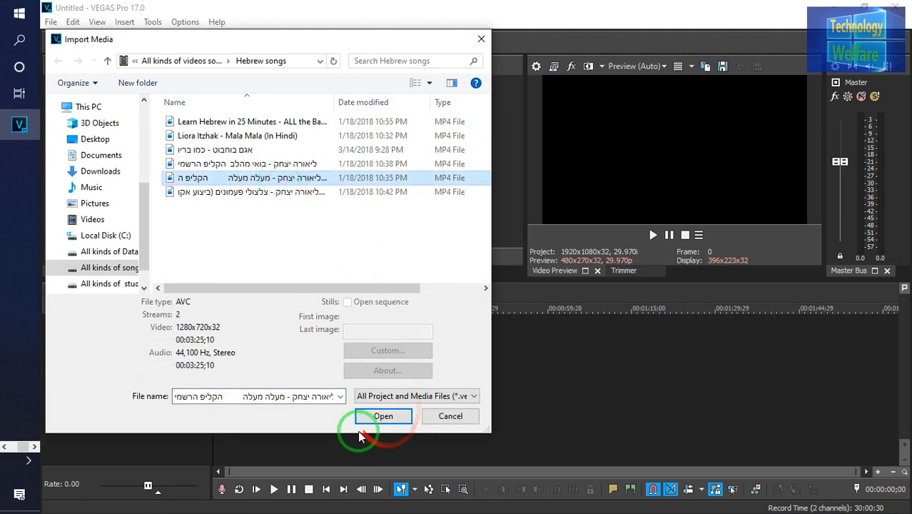
pyautogui.click(367, 419)
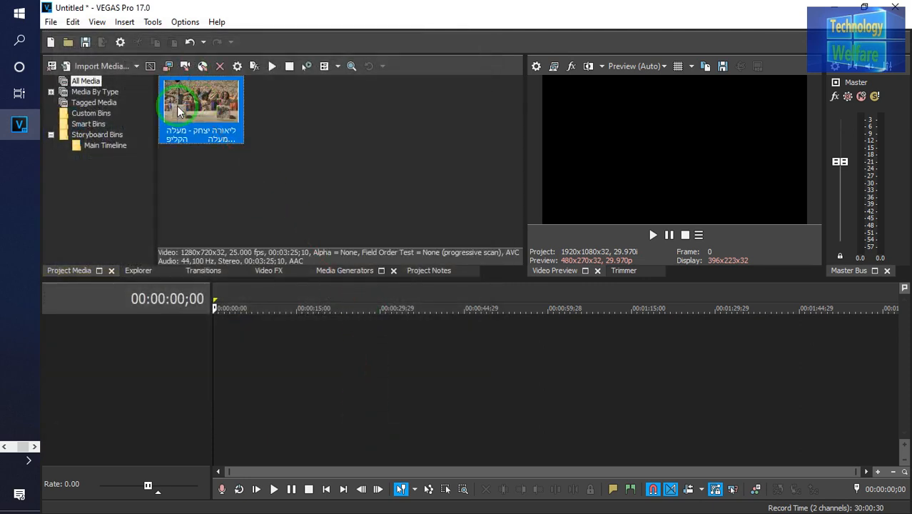
# Add the imported video to the timeline without changing the project video settings
pyautogui.moveTo(179, 111); pyautogui.dragTo(221, 362)
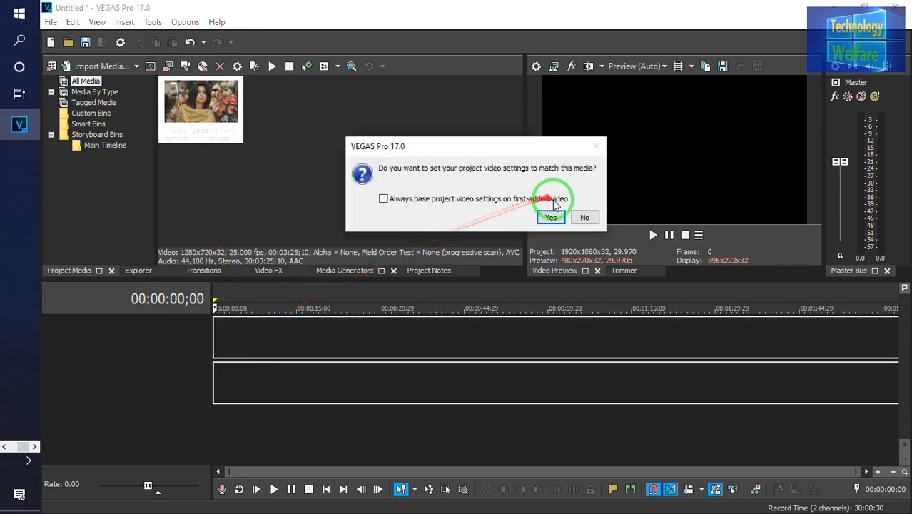
pyautogui.click(584, 217)
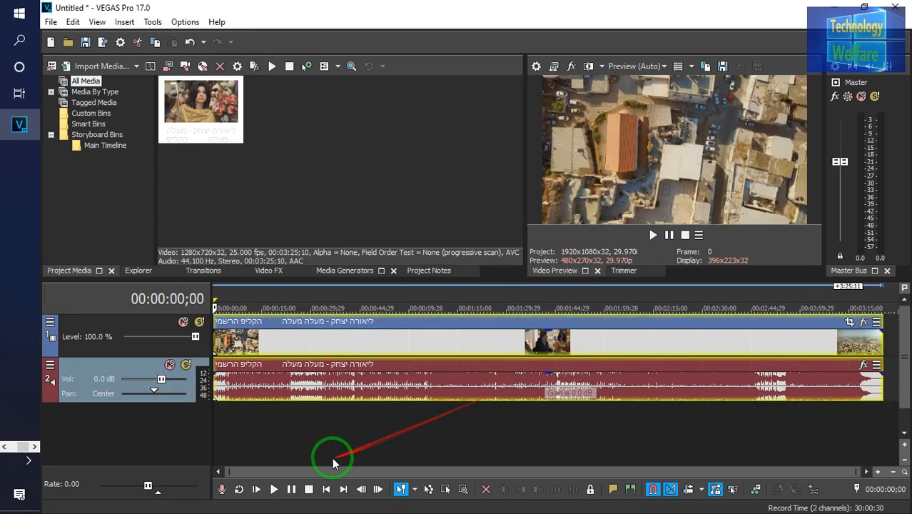
# Trim the clip's start at 00:00:46;27 on the timeline
pyautogui.click(365, 419)
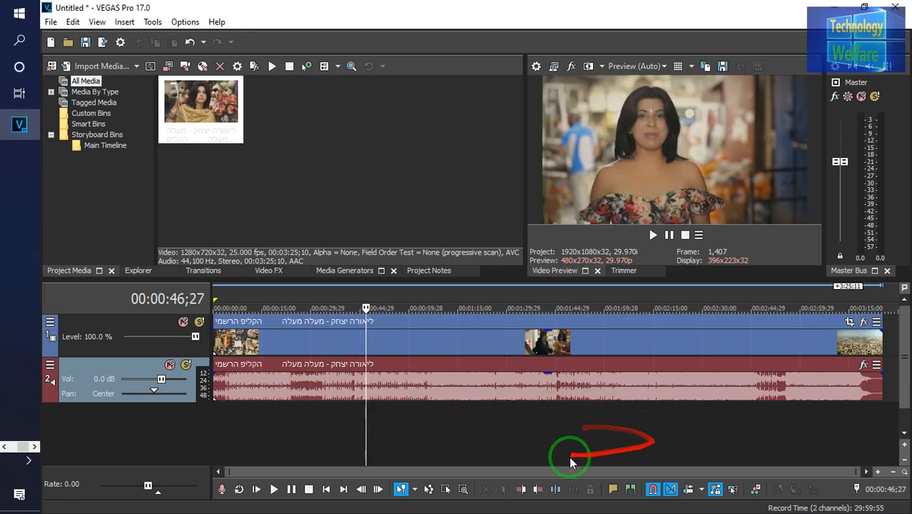
pyautogui.click(524, 489)
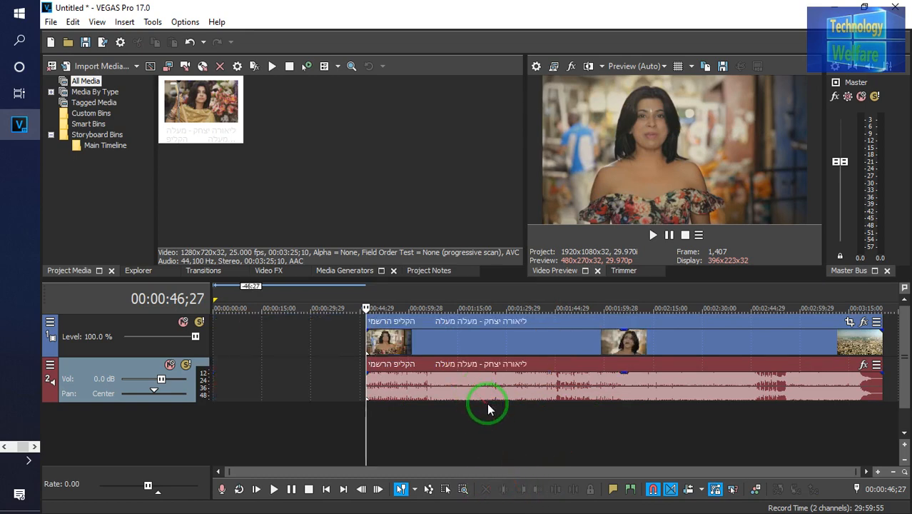
# Trim the clip's end at 00:01:21;05 on the timeline
pyautogui.click(506, 412)
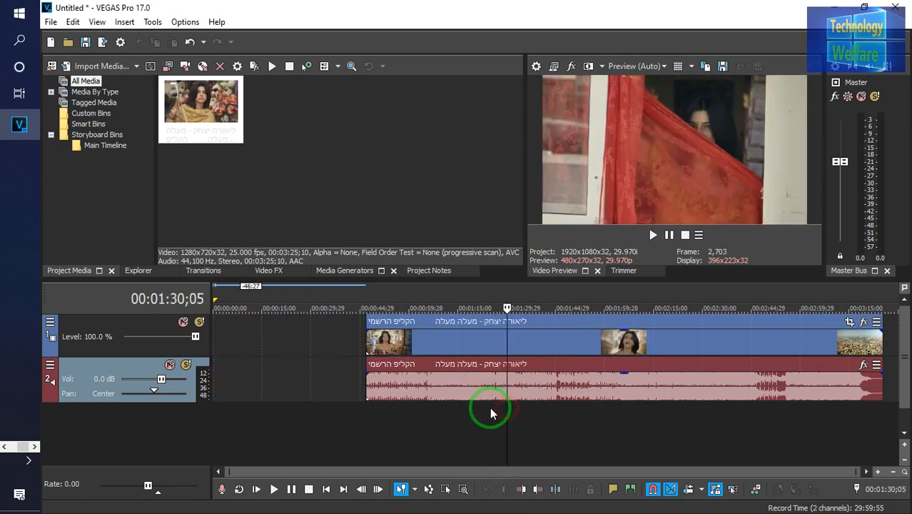
pyautogui.click(478, 408)
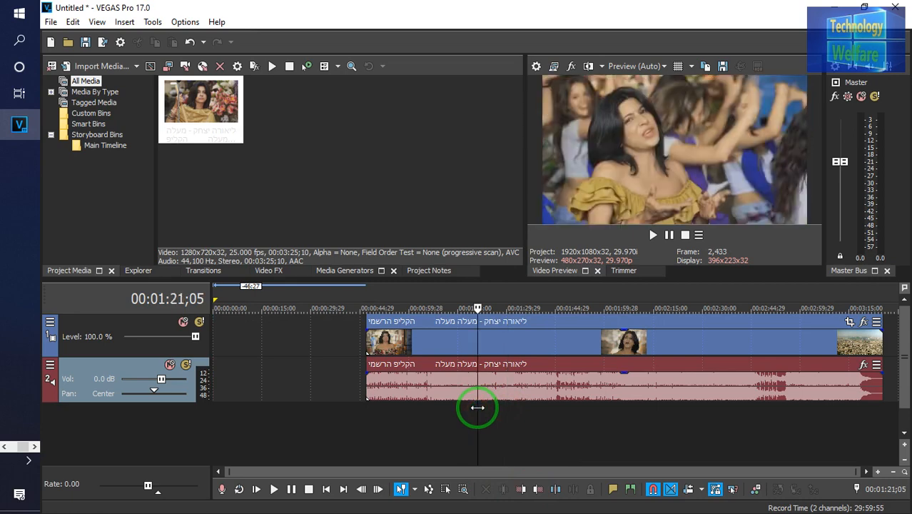
pyautogui.click(540, 489)
# Move the trimmed clip to the beginning of the timeline
pyautogui.click(399, 342)
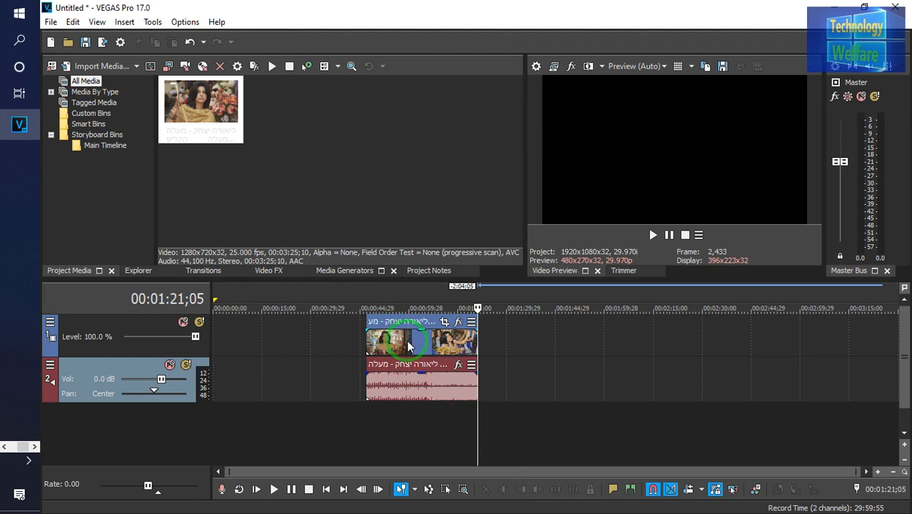
pyautogui.moveTo(409, 346); pyautogui.dragTo(242, 341)
pyautogui.click(240, 428)
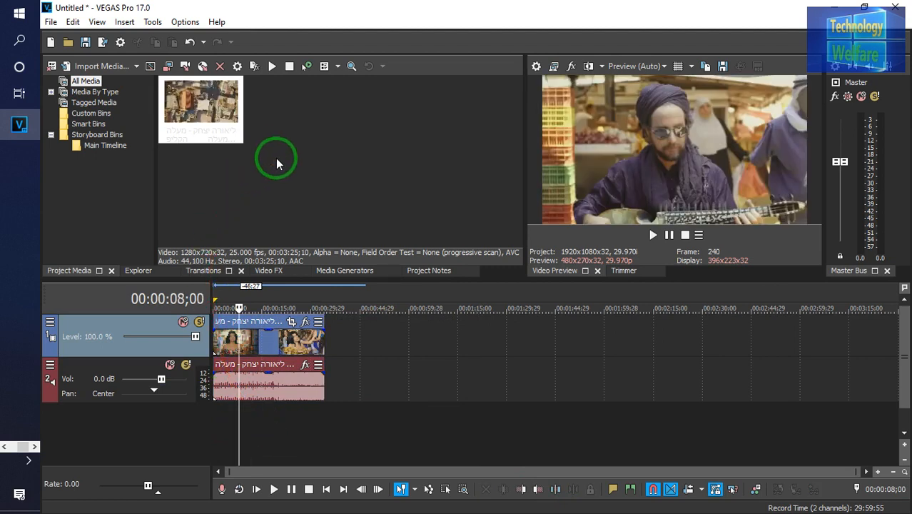
# Try to add the Bounce preset from Media Generators' Titles & Text onto the timeline after the clip
pyautogui.click(333, 274)
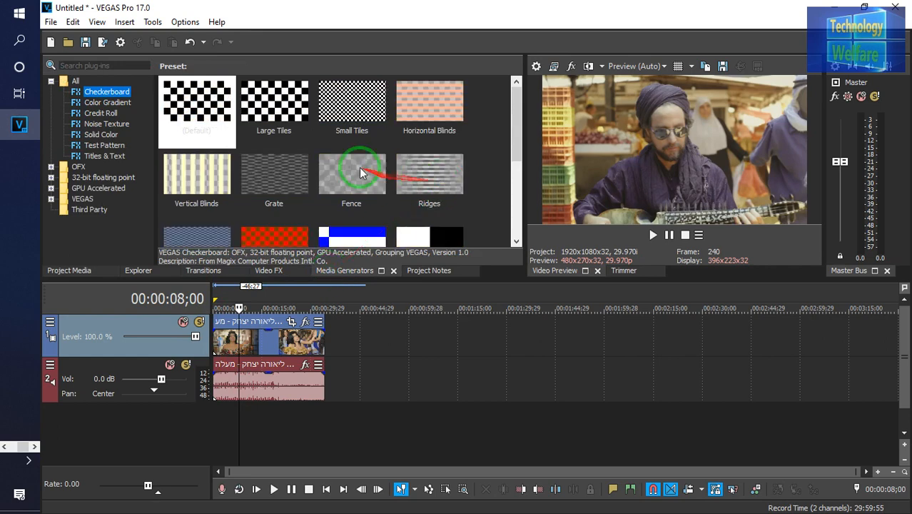
pyautogui.click(103, 157)
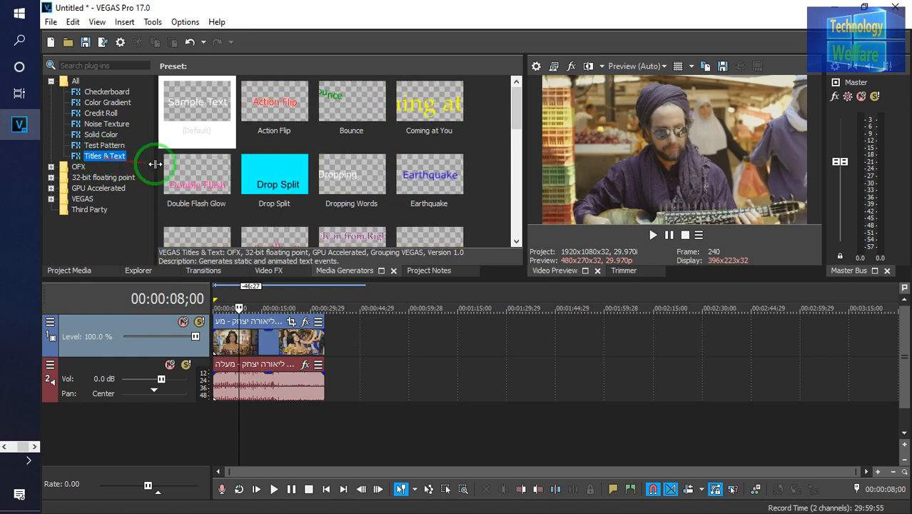
pyautogui.click(516, 143)
pyautogui.moveTo(516, 129)
pyautogui.mouseDown()
pyautogui.moveTo(516, 172)
pyautogui.moveTo(517, 125)
pyautogui.mouseUp()
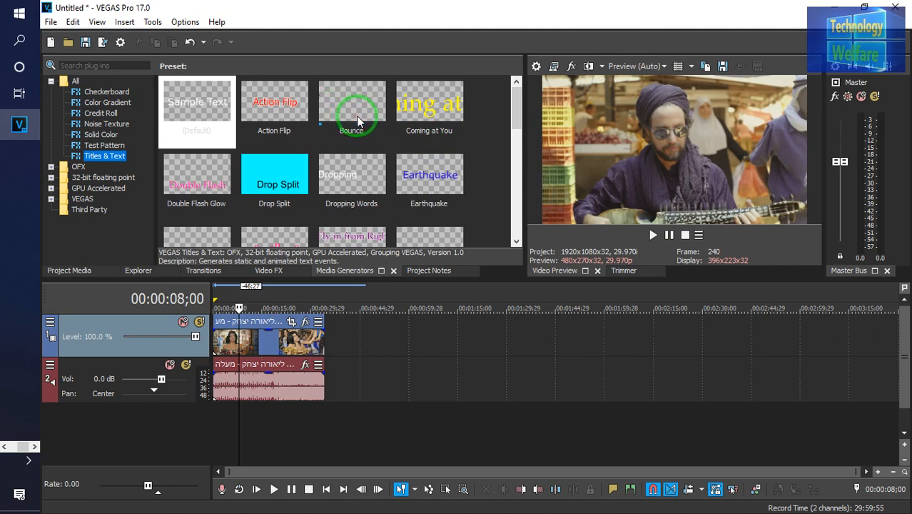
pyautogui.moveTo(356, 115); pyautogui.dragTo(379, 363)
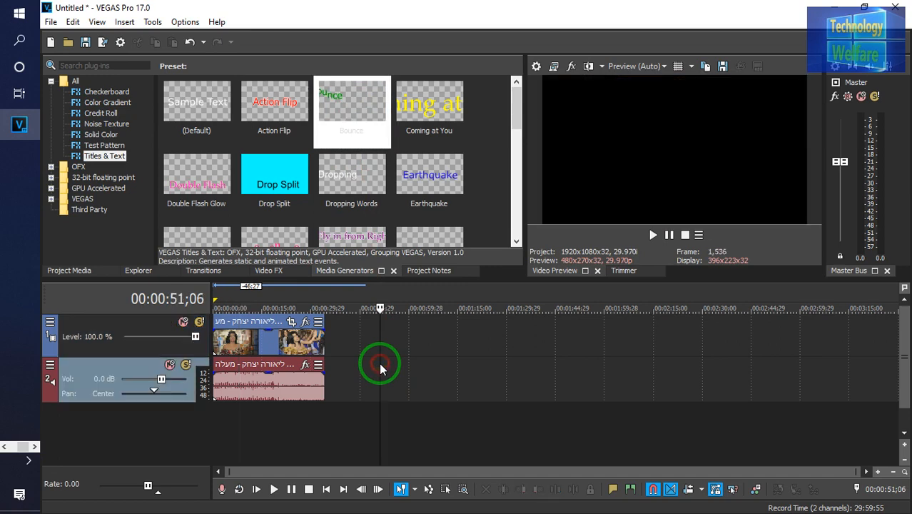
pyautogui.rightClick(351, 386)
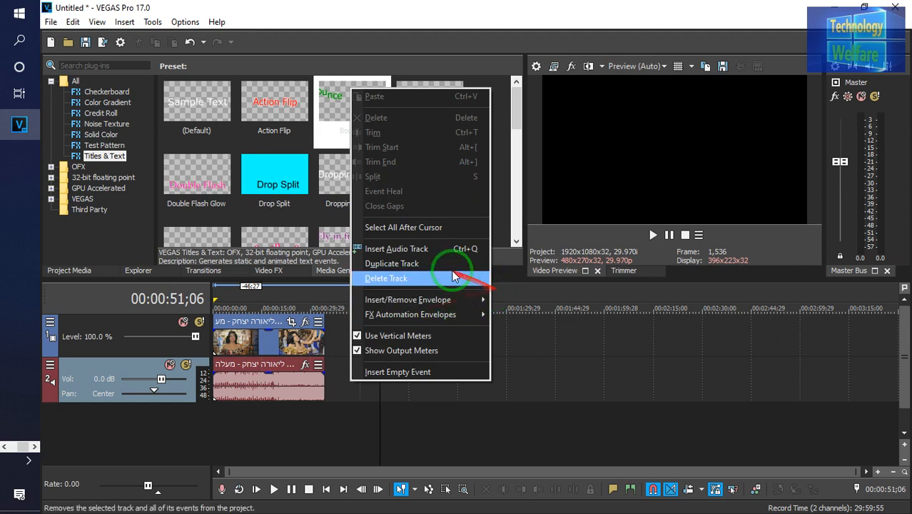
pyautogui.click(336, 403)
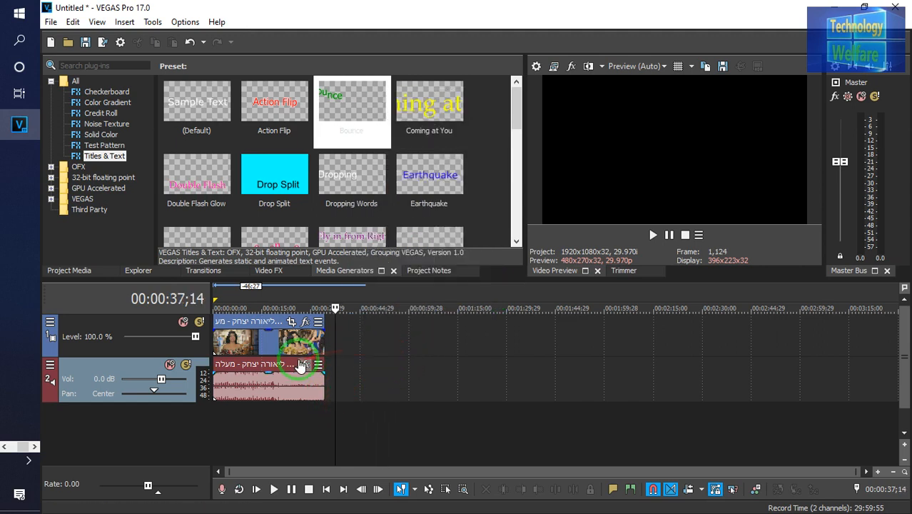
pyautogui.click(391, 337)
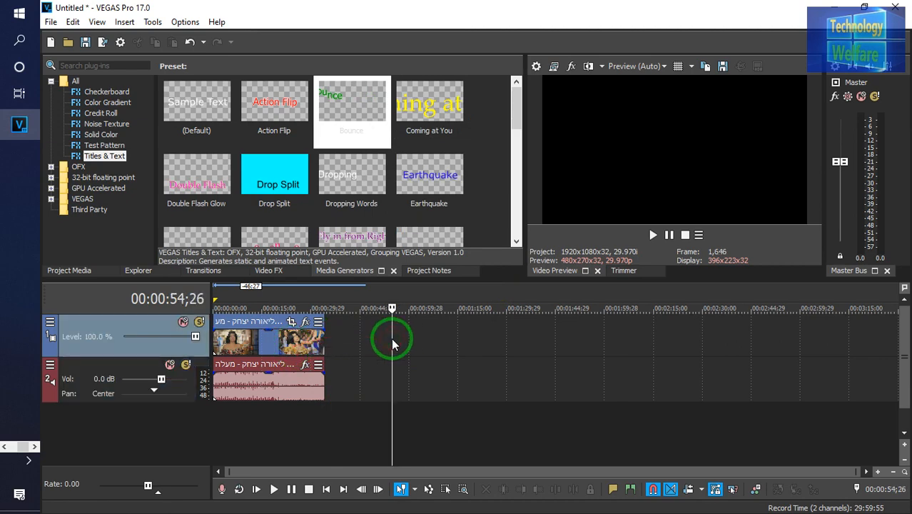
pyautogui.rightClick(391, 338)
pyautogui.click(356, 342)
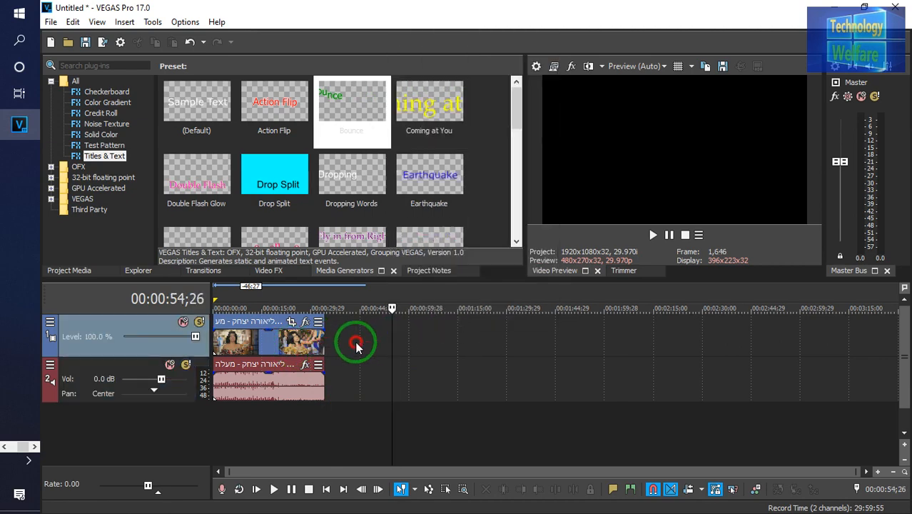
pyautogui.rightClick(356, 342)
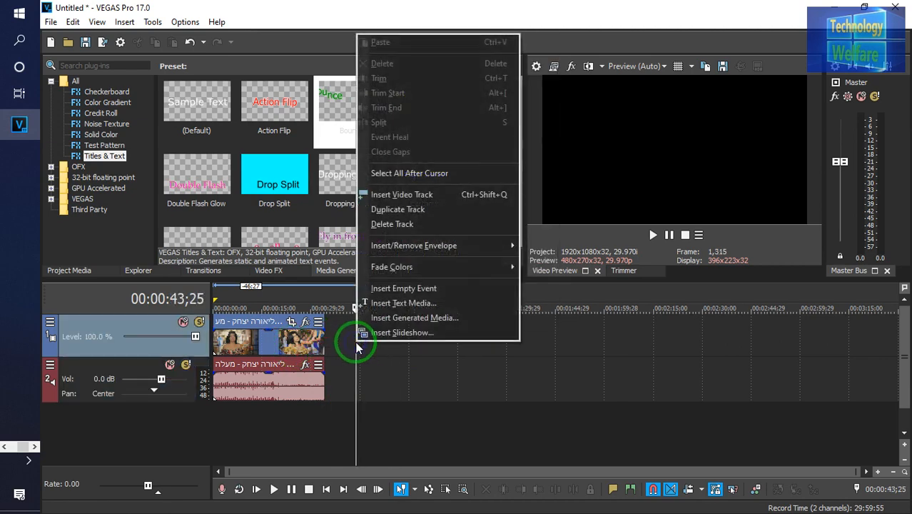
pyautogui.click(379, 374)
pyautogui.rightClick(379, 374)
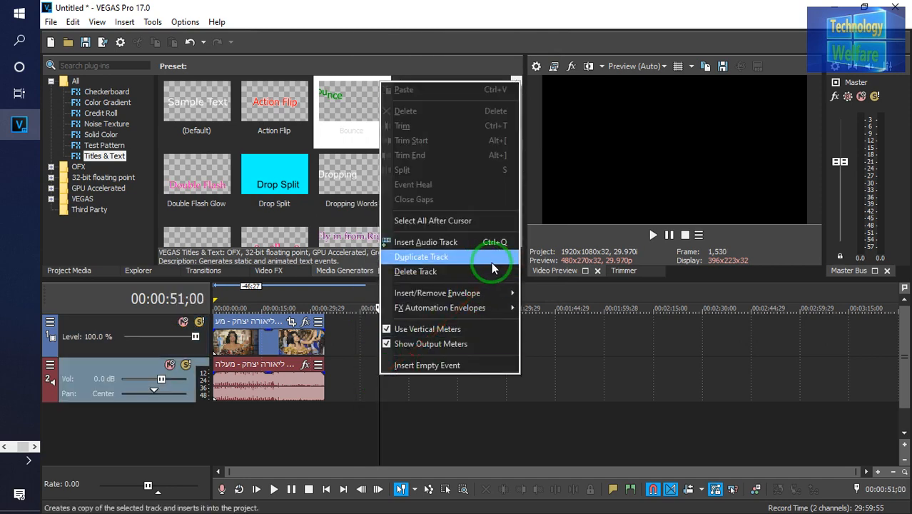
pyautogui.click(332, 431)
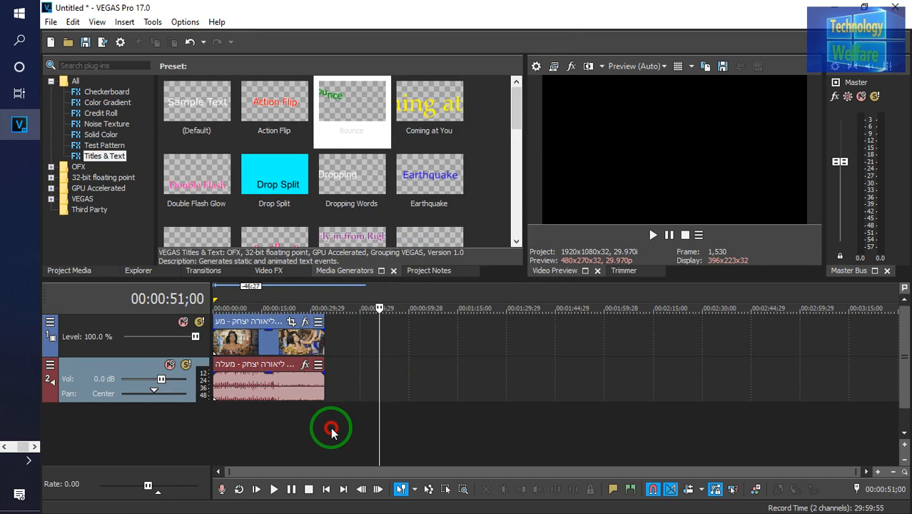
pyautogui.click(230, 350)
pyautogui.rightClick(231, 349)
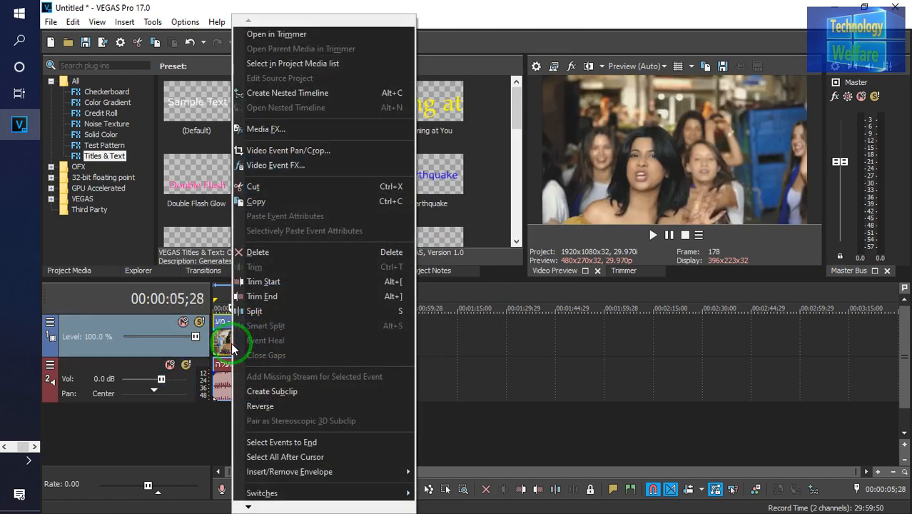
pyautogui.click(463, 325)
pyautogui.rightClick(339, 426)
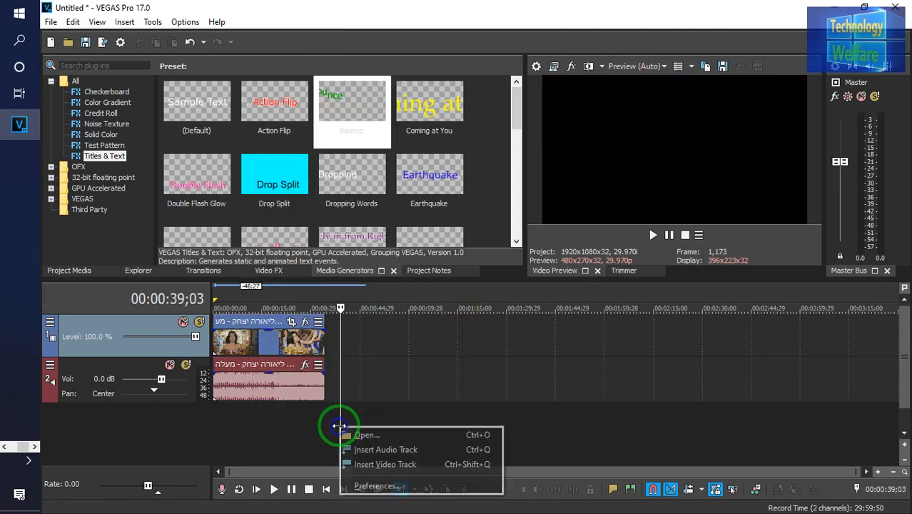
pyautogui.click(292, 427)
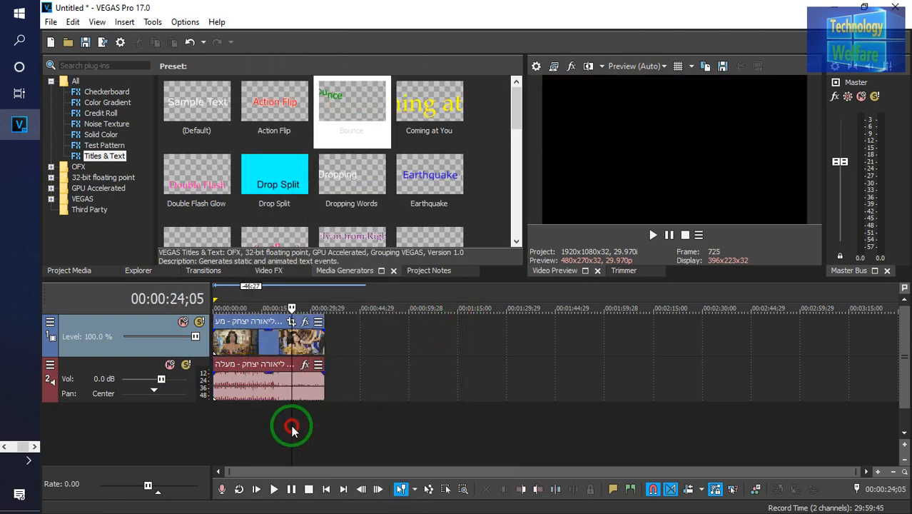
# Insert a new video track above the existing tracks and drop the Bounce title preset at its start
pyautogui.rightClick(393, 437)
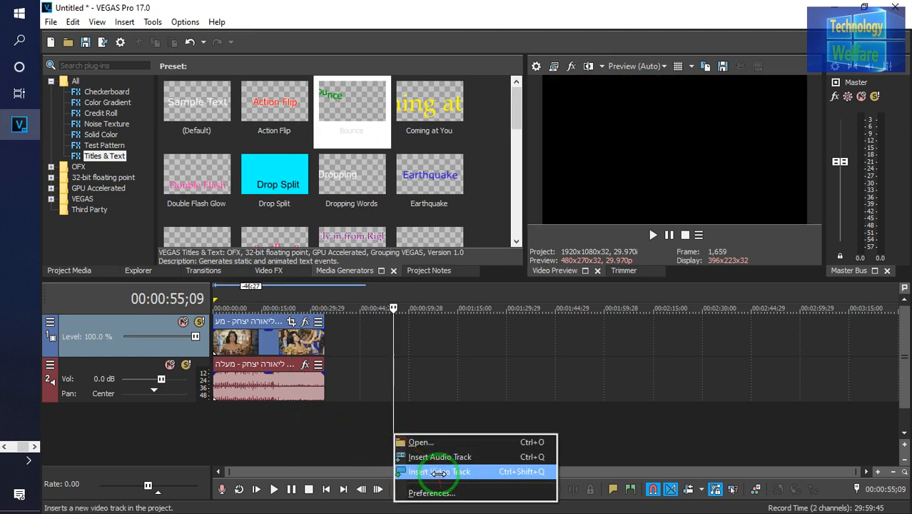
pyautogui.click(443, 472)
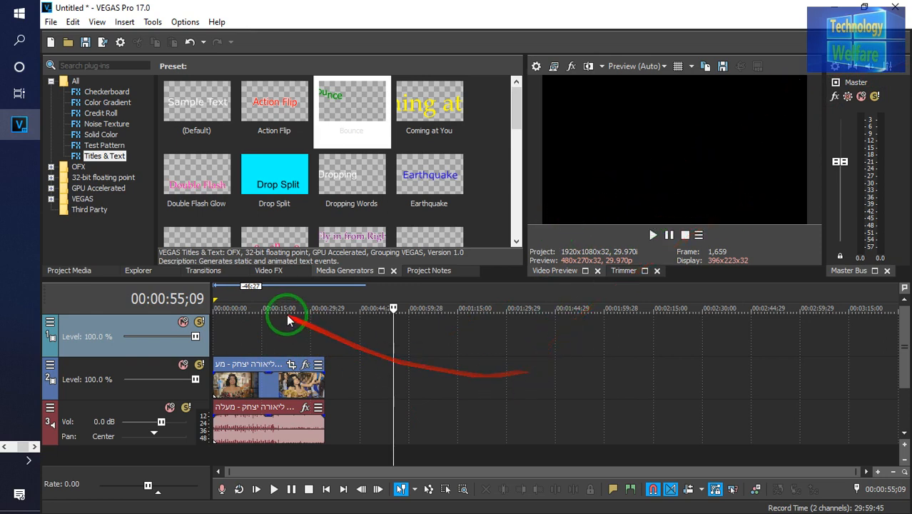
pyautogui.click(237, 333)
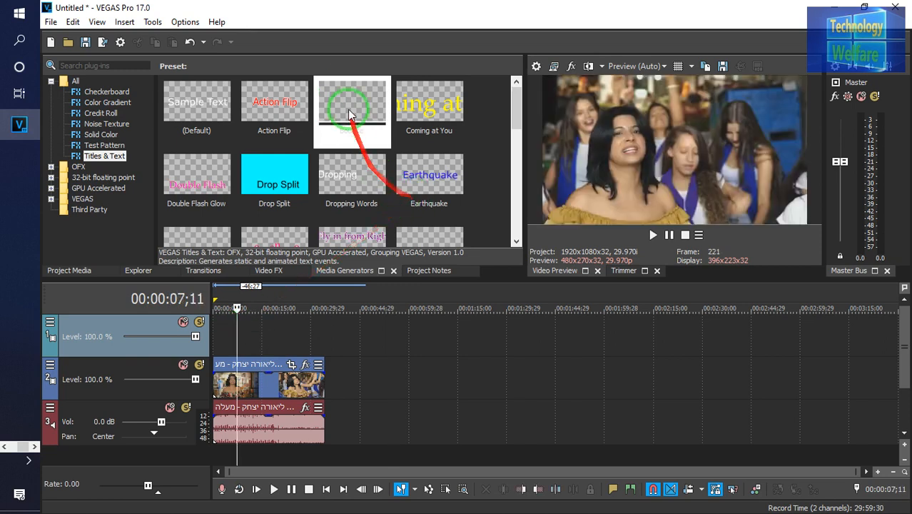
pyautogui.moveTo(342, 93); pyautogui.dragTo(221, 335)
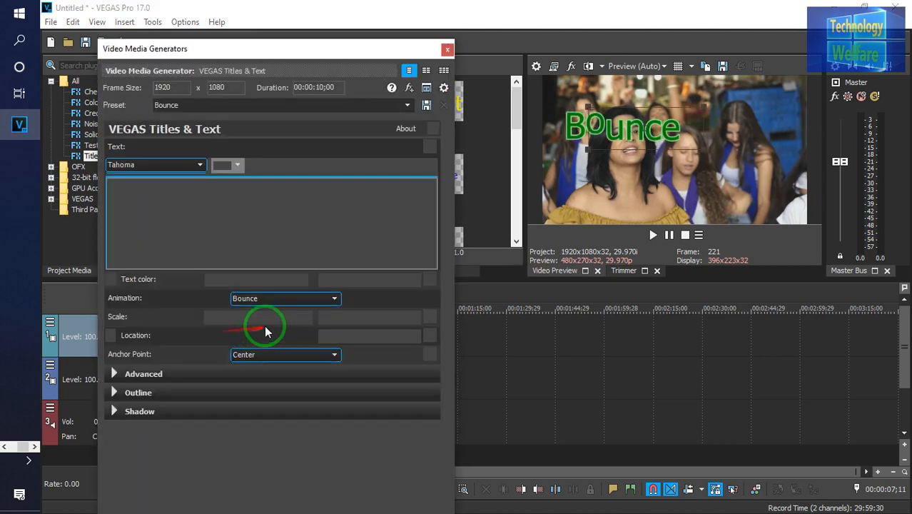
# Replace the Bounce title's sample text with T.Welfare
pyautogui.press('BackSpace')
pyautogui.press('BackSpace')
pyautogui.press('BackSpace')
pyautogui.press('BackSpace')
pyautogui.press('BackSpace')
pyautogui.press('BackSpace')
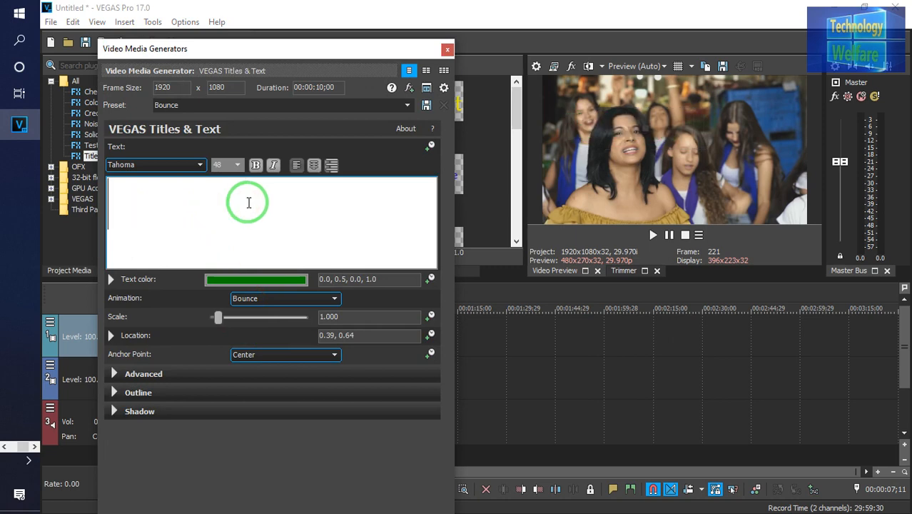
pyautogui.write('T.')
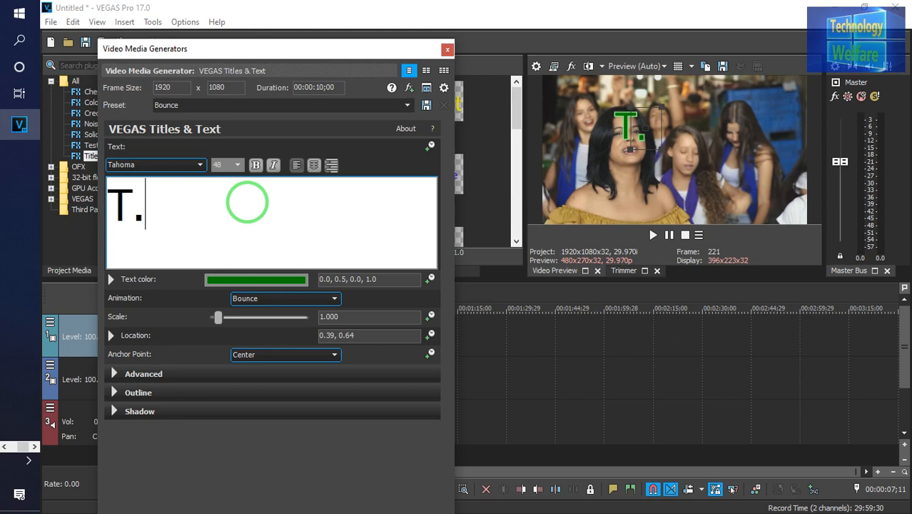
pyautogui.write('Wel')
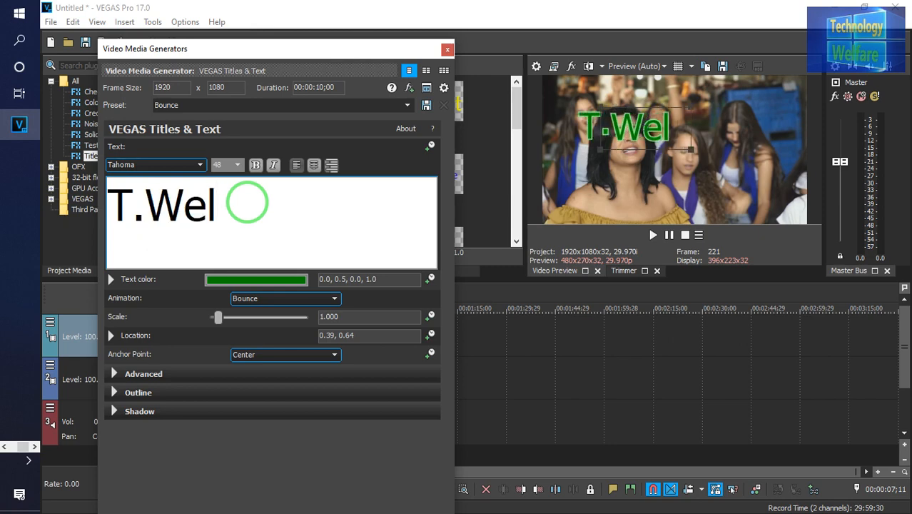
pyautogui.write('fare')
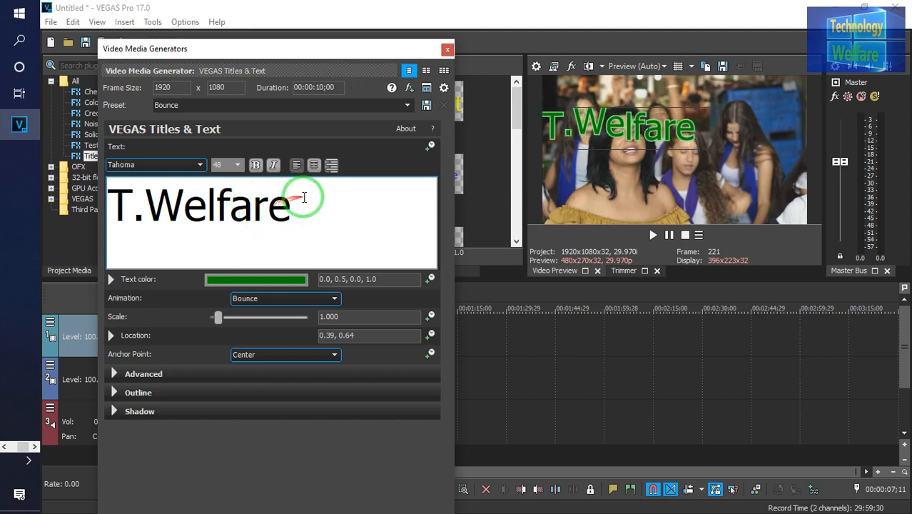
# Format the whole title text as 10-point bold
pyautogui.moveTo(300, 204); pyautogui.dragTo(107, 203)
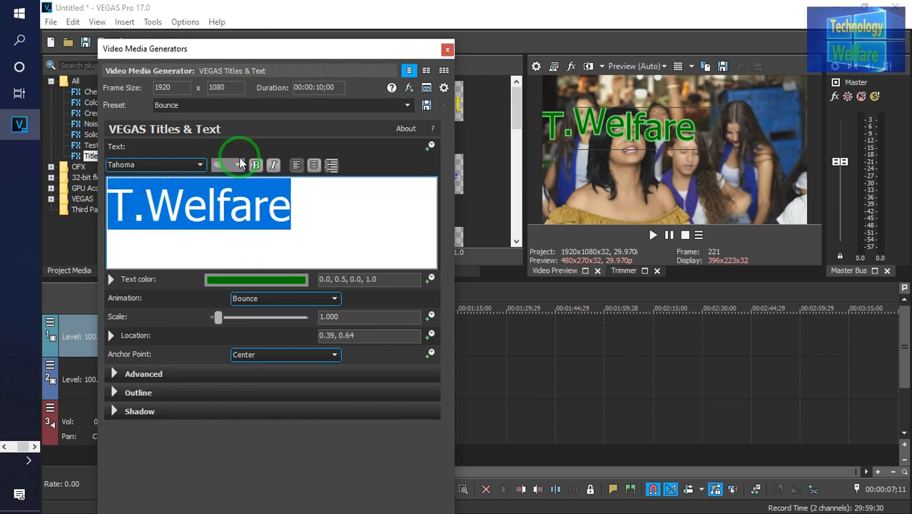
pyautogui.click(238, 164)
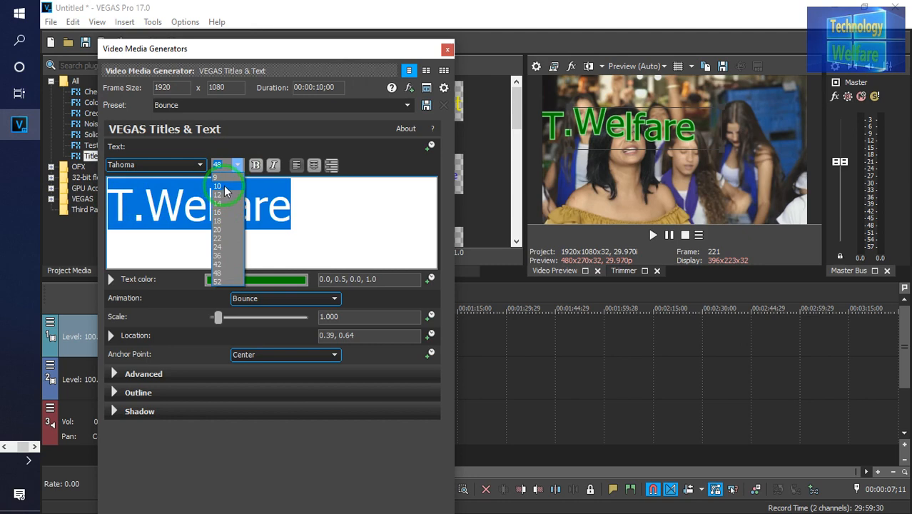
pyautogui.click(227, 186)
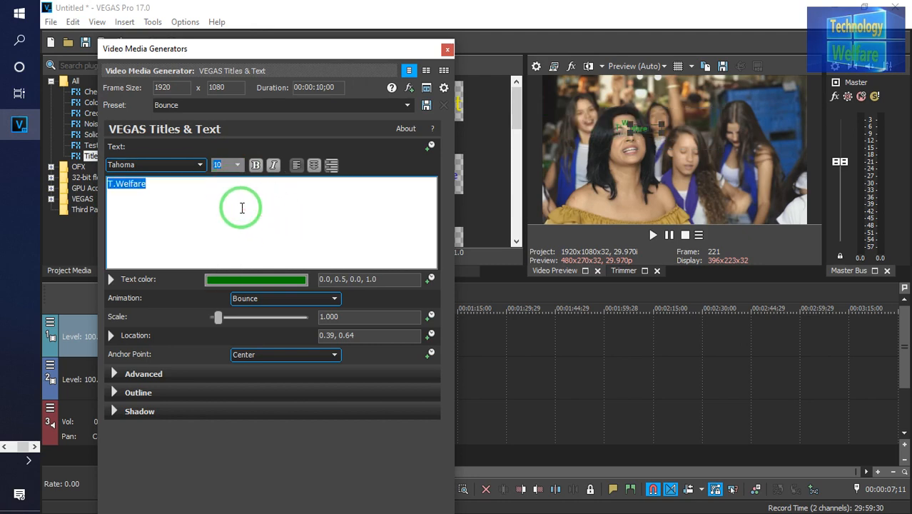
pyautogui.click(256, 166)
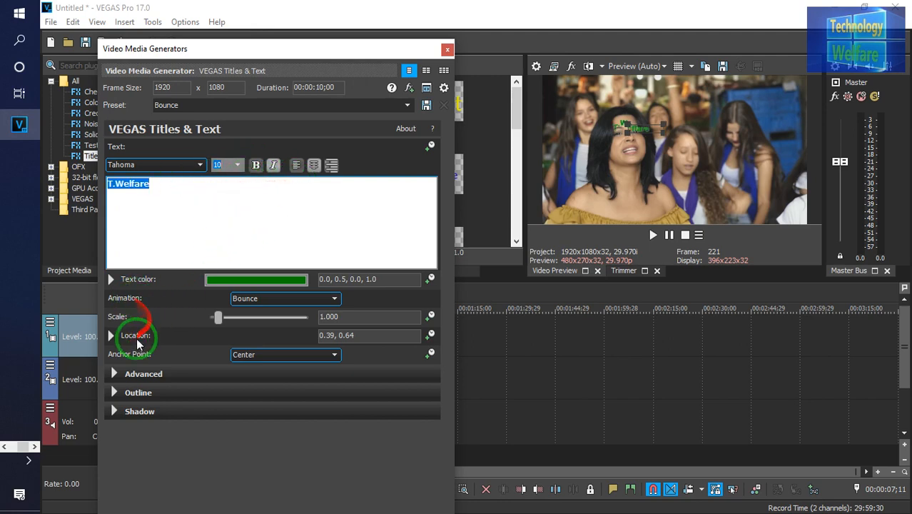
# Move the title's location to the upper-right corner, about 1.00, 0.92
pyautogui.click(111, 336)
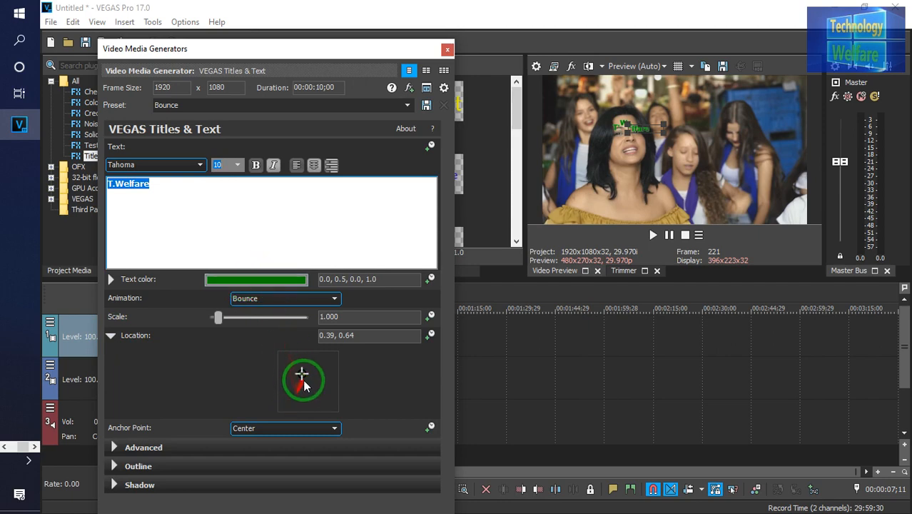
pyautogui.moveTo(299, 373)
pyautogui.mouseDown()
pyautogui.moveTo(339, 363)
pyautogui.moveTo(332, 359)
pyautogui.mouseUp()
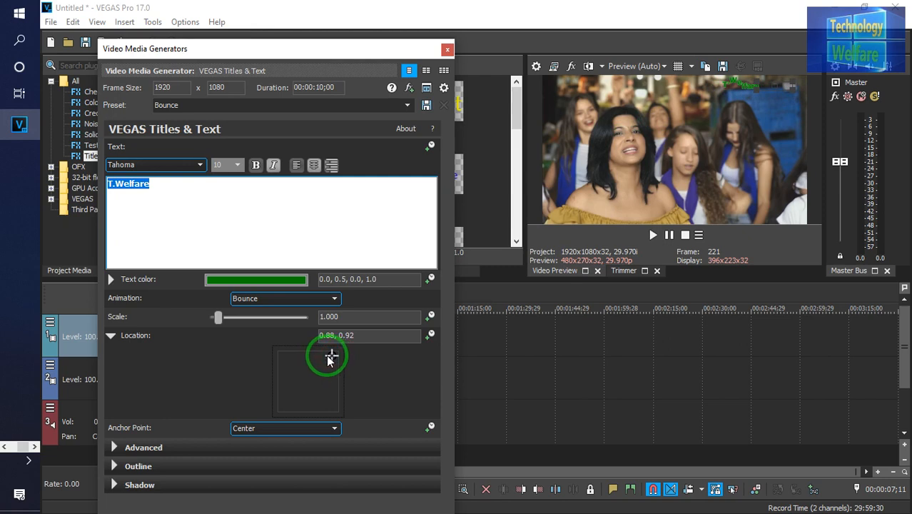
pyautogui.moveTo(328, 357)
pyautogui.mouseDown()
pyautogui.moveTo(321, 347)
pyautogui.moveTo(298, 355)
pyautogui.moveTo(340, 360)
pyautogui.mouseUp()
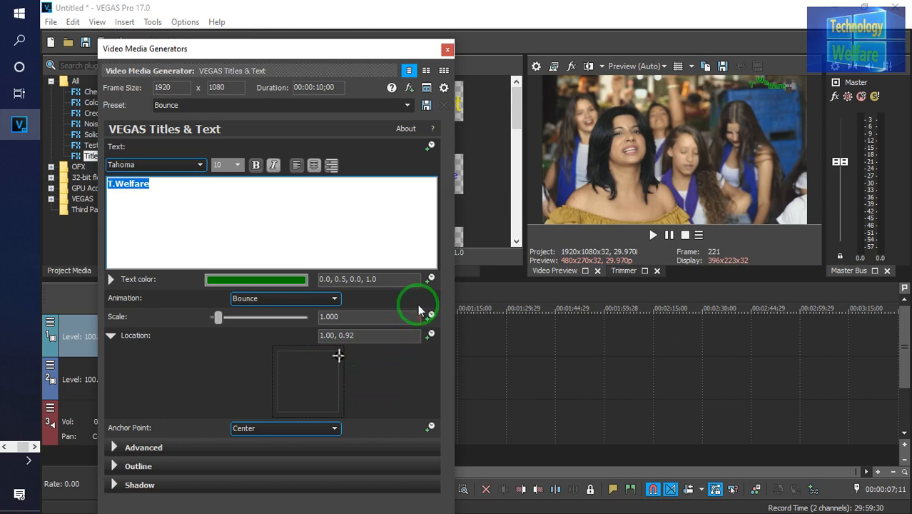
# Close the title editor and lengthen the title event to about 24;06, matching the video clip
pyautogui.click(444, 50)
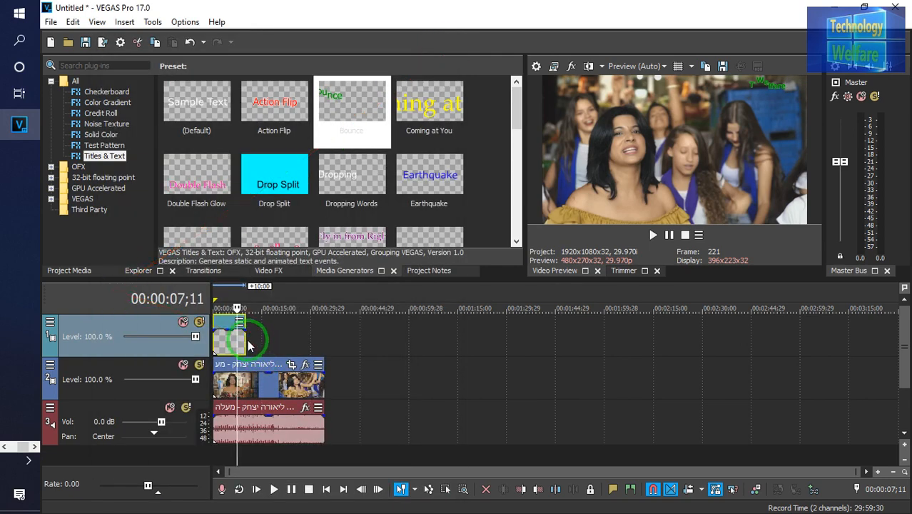
pyautogui.moveTo(244, 336); pyautogui.dragTo(319, 341)
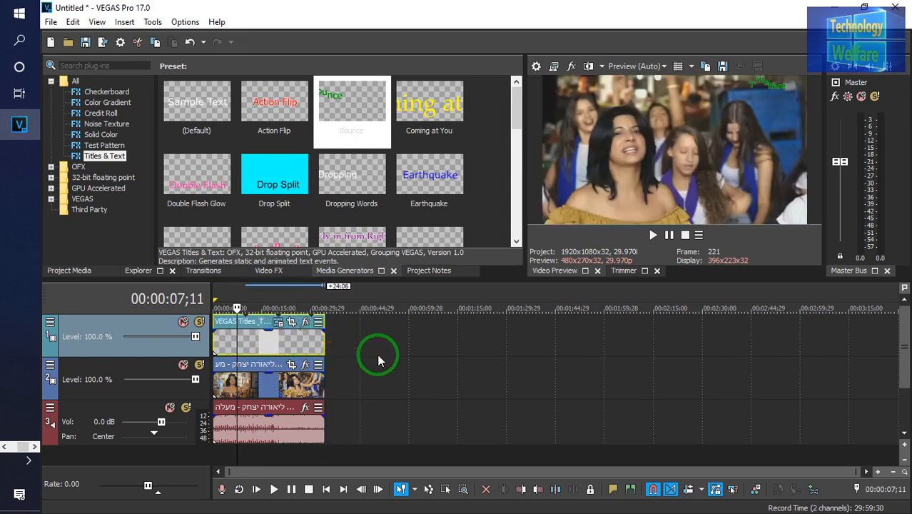
# Insert another new video track at the top of the timeline
pyautogui.click(339, 459)
pyautogui.rightClick(339, 459)
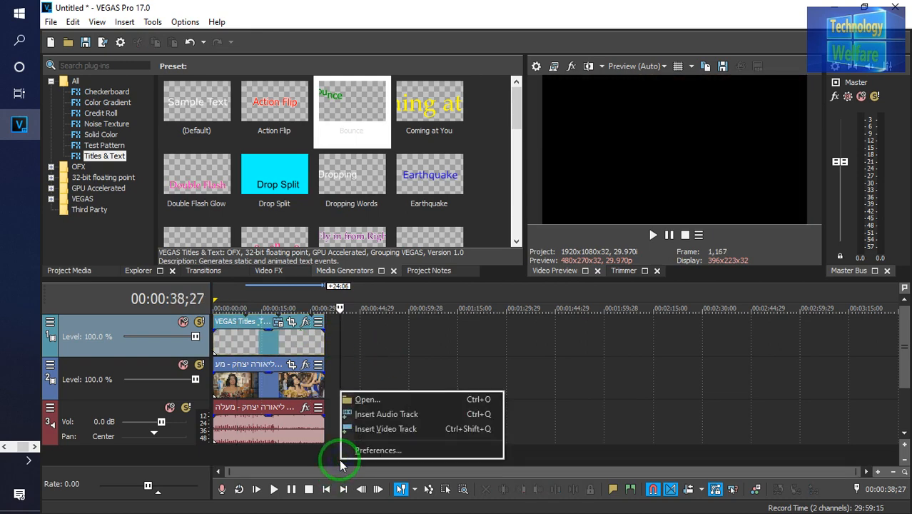
pyautogui.click(392, 432)
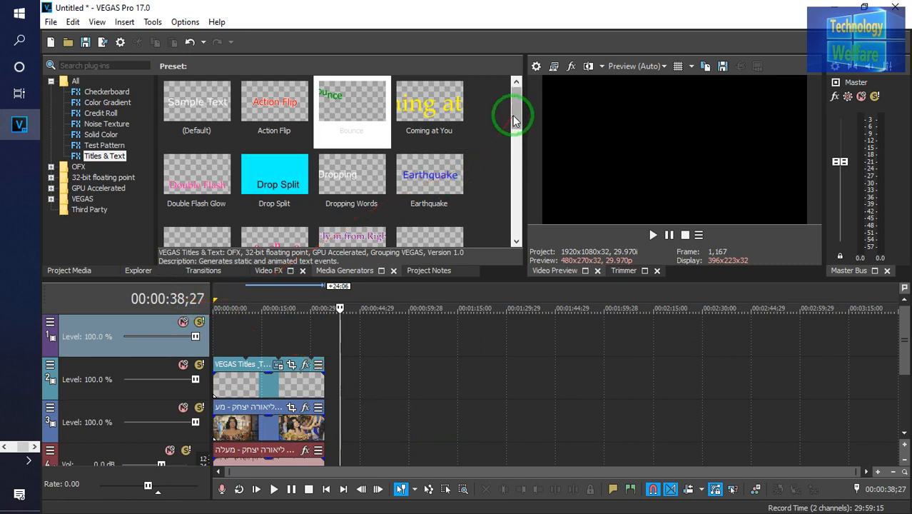
pyautogui.moveTo(512, 113); pyautogui.dragTo(504, 183)
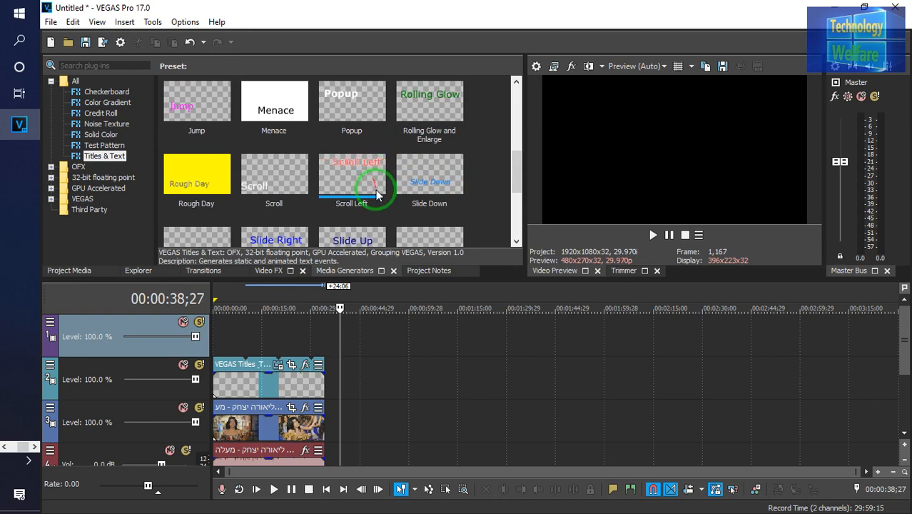
pyautogui.moveTo(345, 212); pyautogui.dragTo(734, 216)
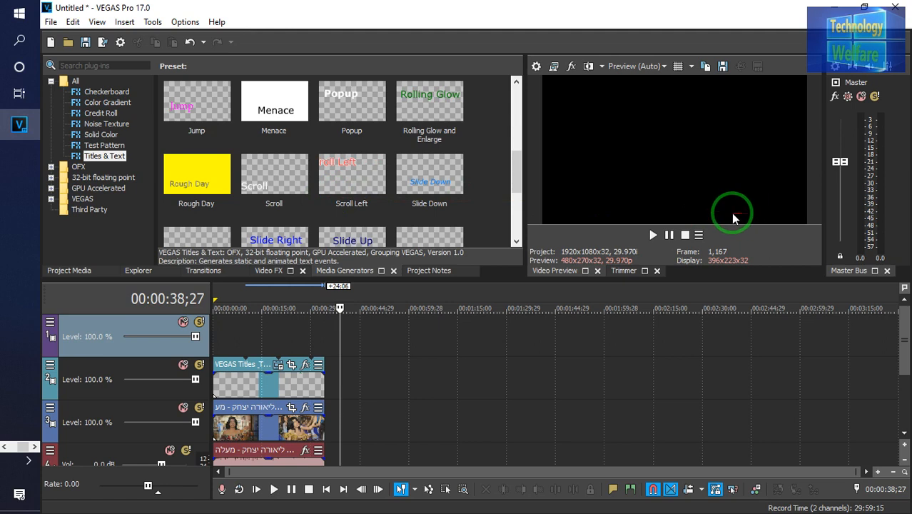
pyautogui.moveTo(641, 219); pyautogui.dragTo(527, 222)
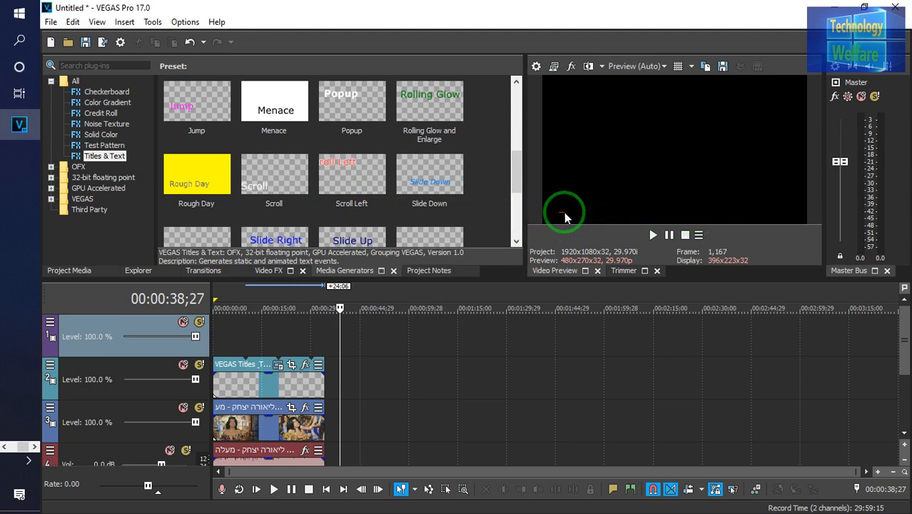
pyautogui.moveTo(590, 216); pyautogui.dragTo(277, 197)
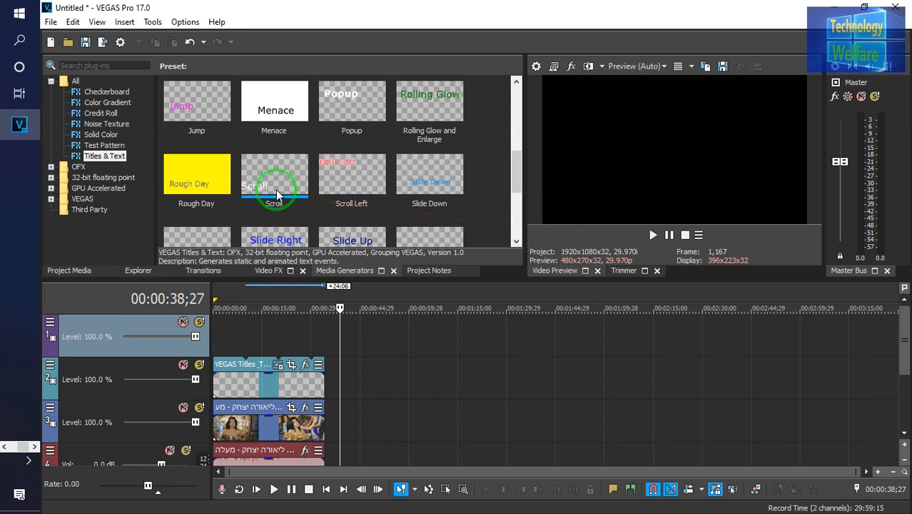
# Add the Scroll title preset at the start of the new top track and append placeholder words after Scroll
pyautogui.moveTo(275, 181); pyautogui.dragTo(214, 331)
pyautogui.click(243, 207)
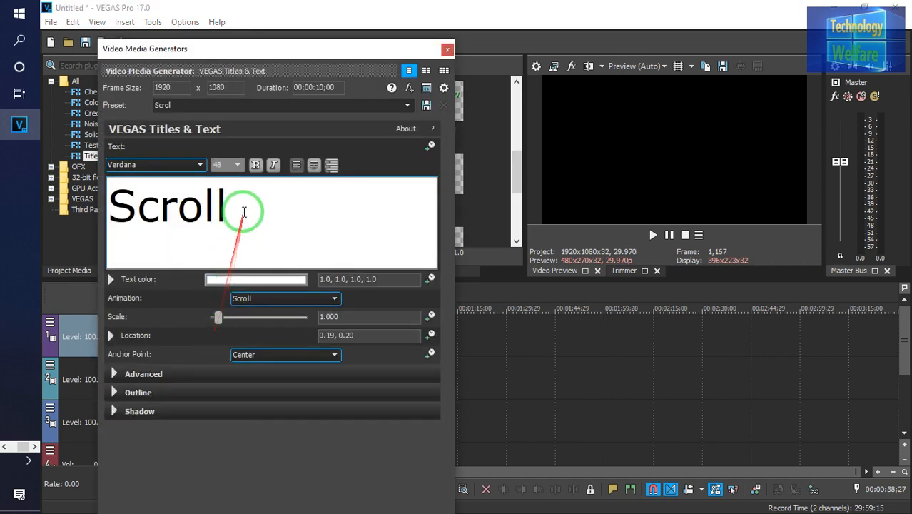
pyautogui.write('afd')
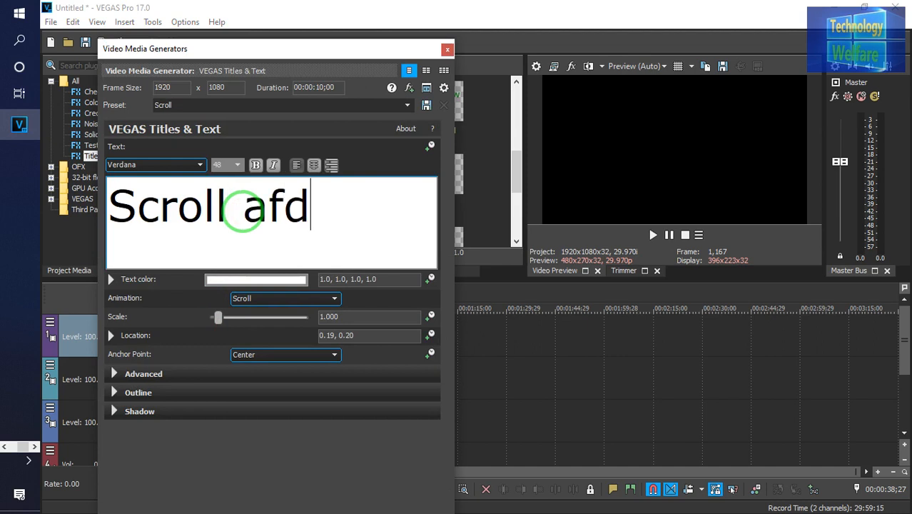
pyautogui.write('fq wd')
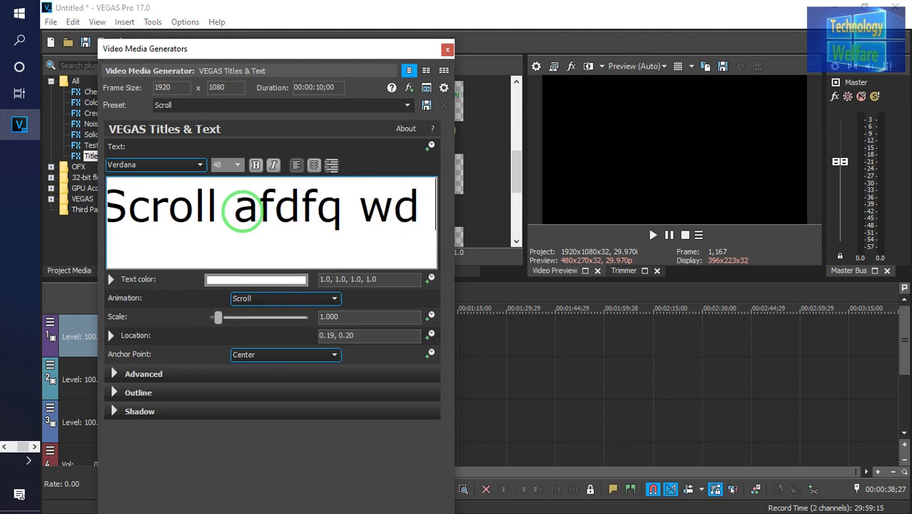
pyautogui.write(' reatd ')
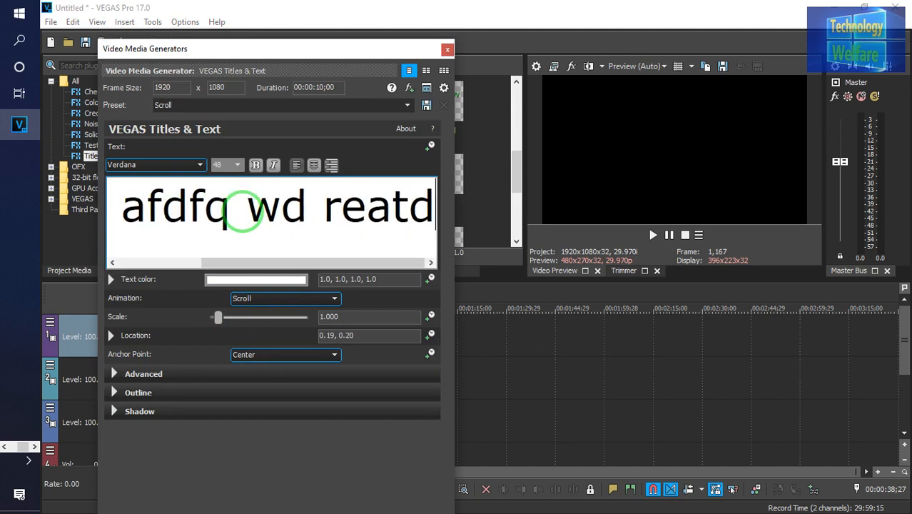
pyautogui.write(' duuqwdd')
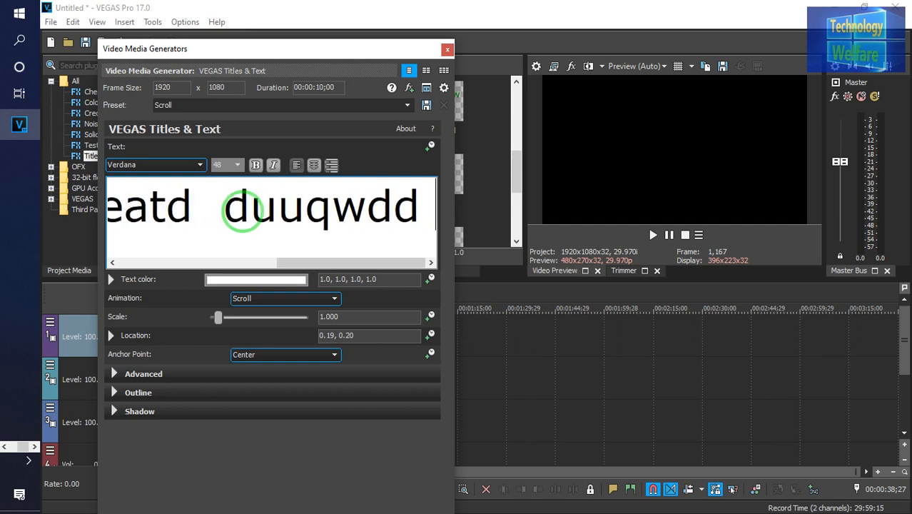
pyautogui.write(' gsuus')
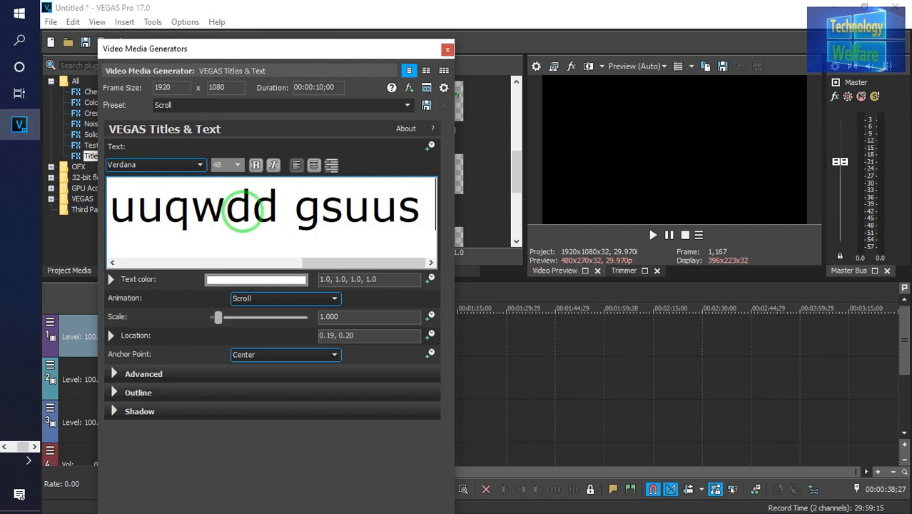
pyautogui.write(' syhdedy')
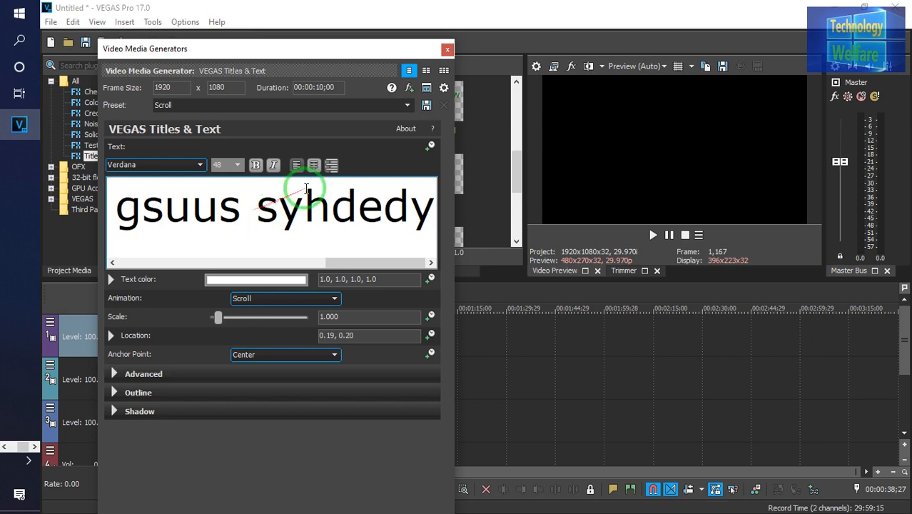
pyautogui.click(261, 282)
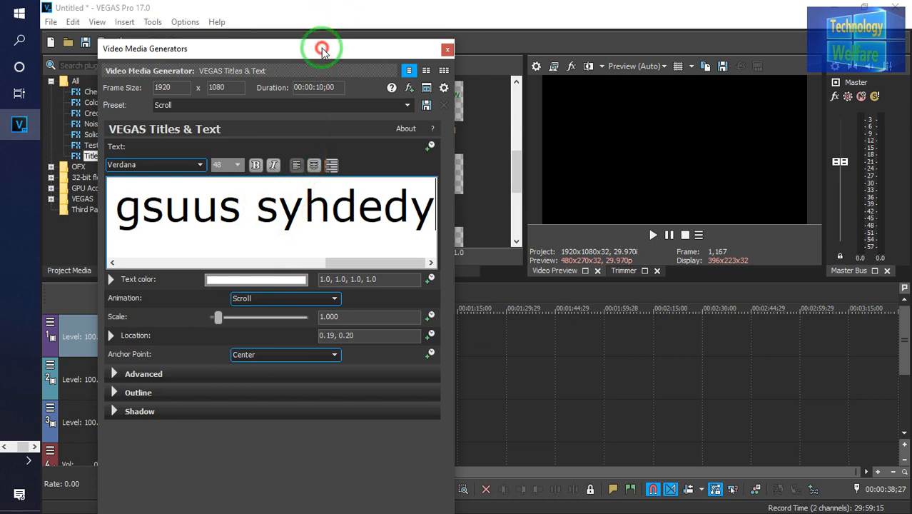
# Move the title editor aside and lengthen the Scroll title event to about 24;06, matching the video clip
pyautogui.moveTo(322, 52); pyautogui.dragTo(654, 64)
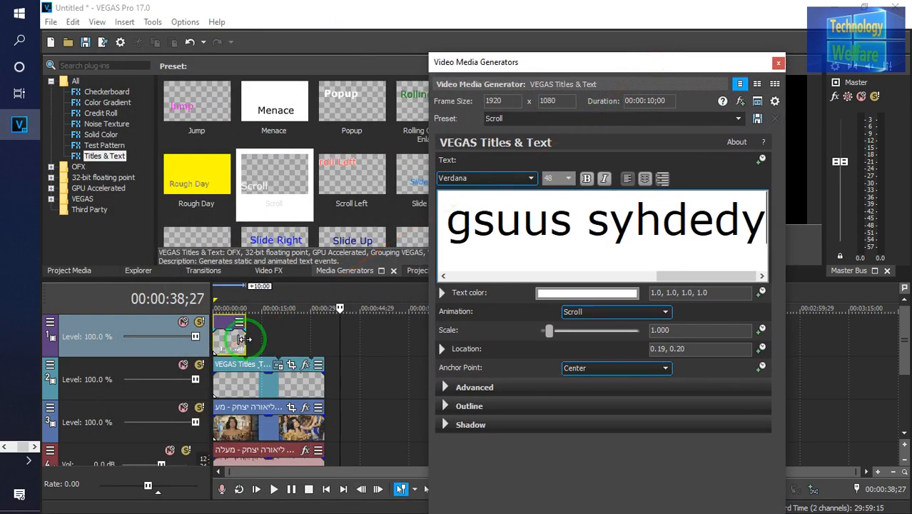
pyautogui.moveTo(243, 339); pyautogui.dragTo(335, 337)
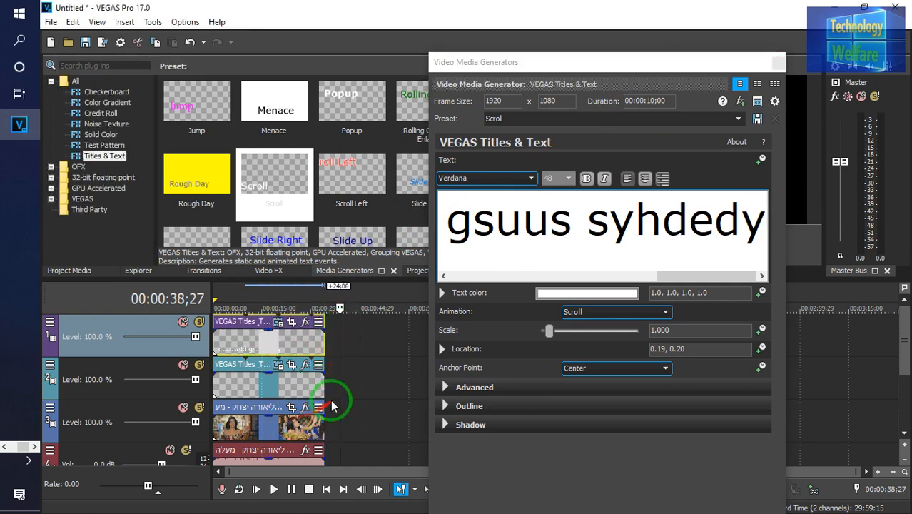
pyautogui.click(248, 440)
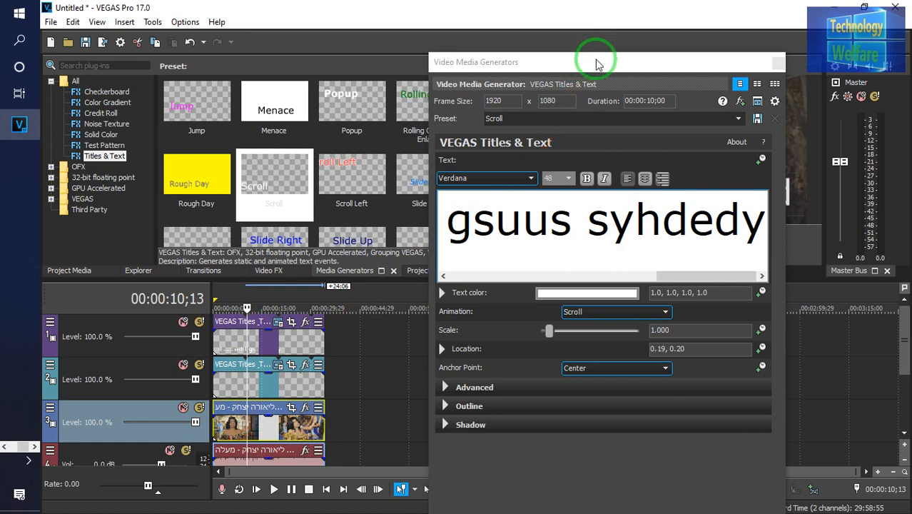
# Select all of the scroll title's text and set its font size to 10
pyautogui.moveTo(593, 61); pyautogui.dragTo(263, 29)
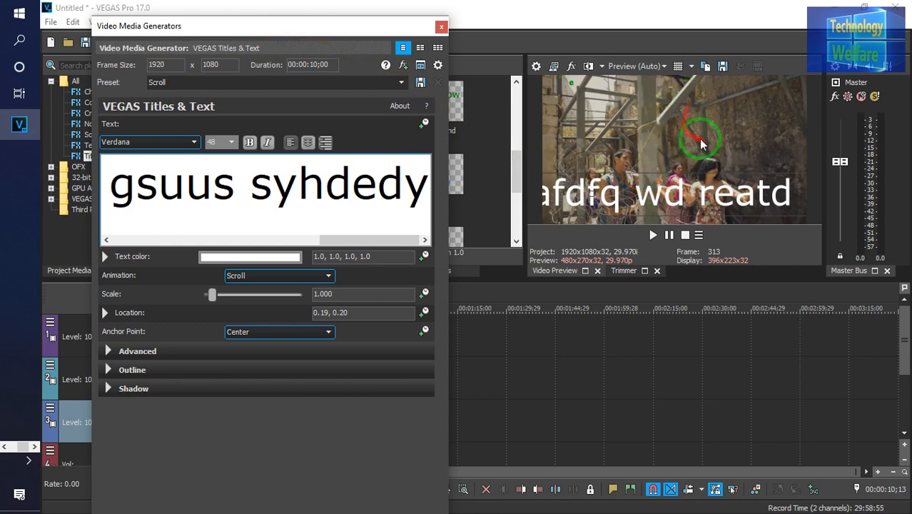
pyautogui.click(387, 188)
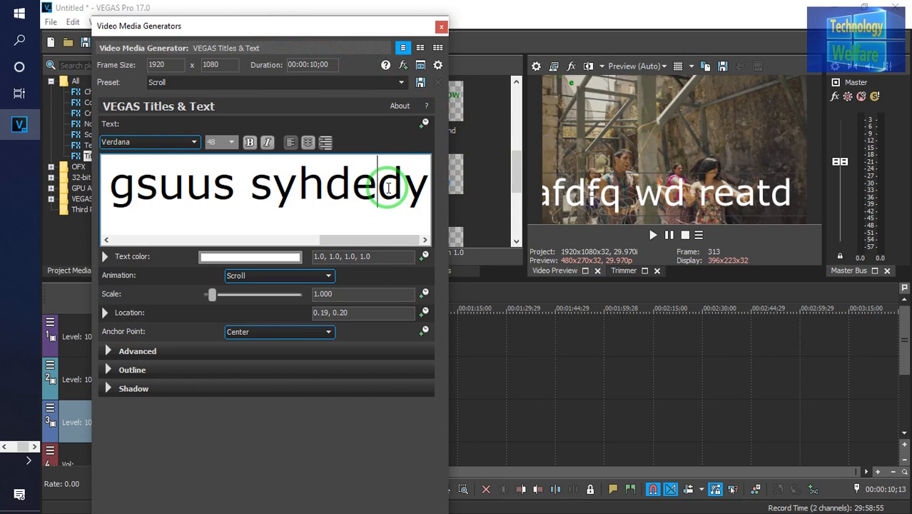
pyautogui.hotkey('ctrl', 'a')
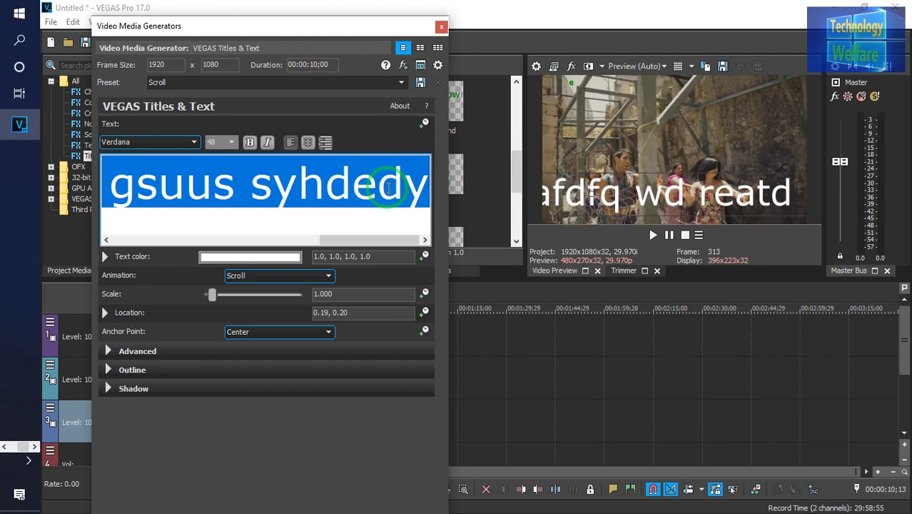
pyautogui.click(230, 142)
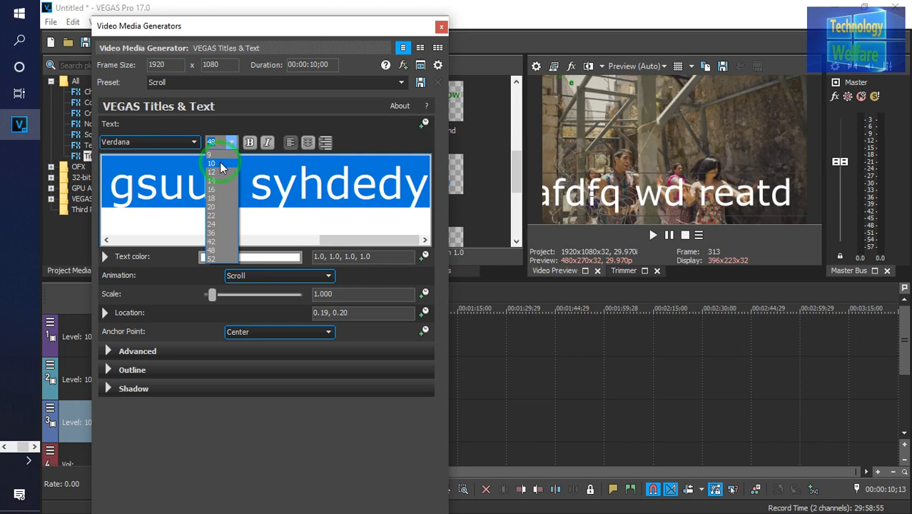
pyautogui.click(220, 165)
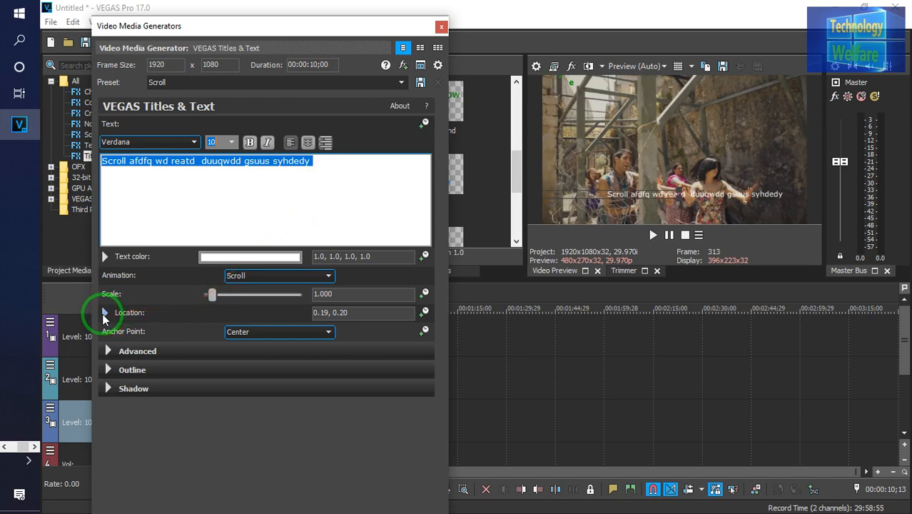
# Move the scroll text's location to about 0.15, 0.05, close the editor and preview the playback
pyautogui.click(104, 314)
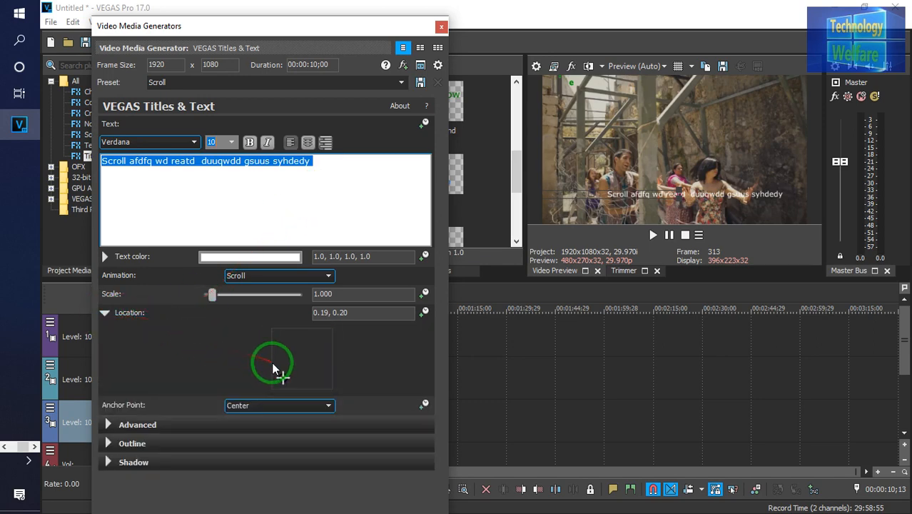
pyautogui.moveTo(278, 376); pyautogui.dragTo(281, 387)
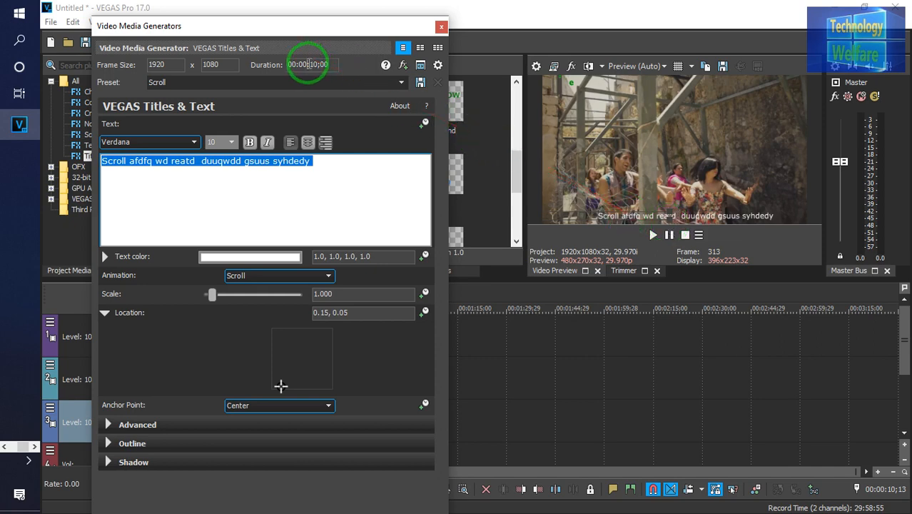
pyautogui.click(442, 27)
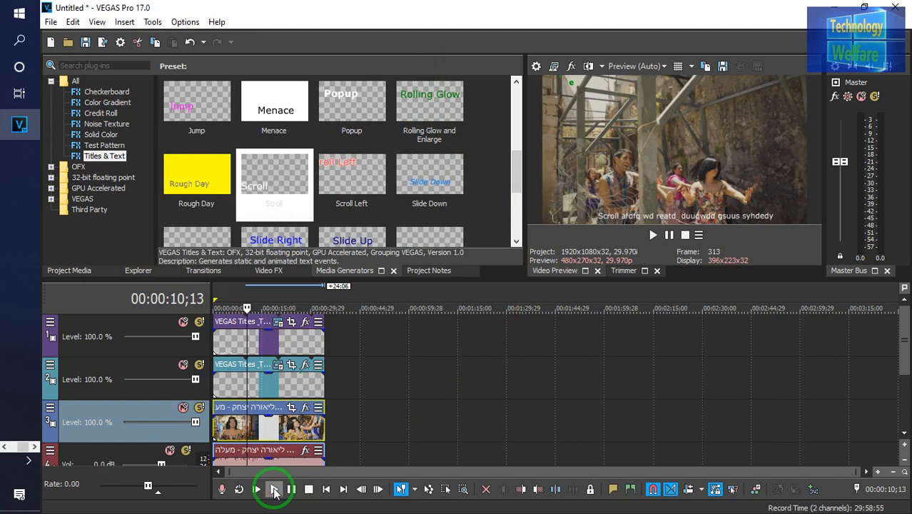
pyautogui.click(274, 490)
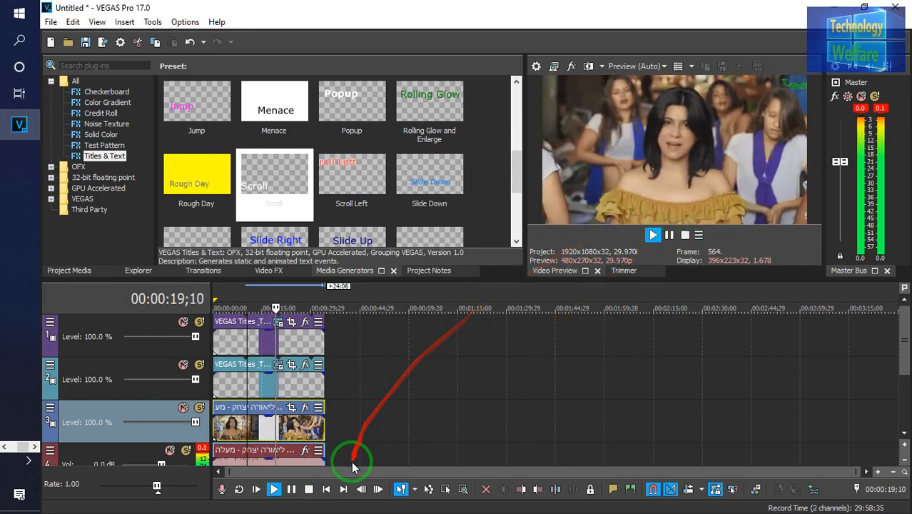
pyautogui.click(291, 489)
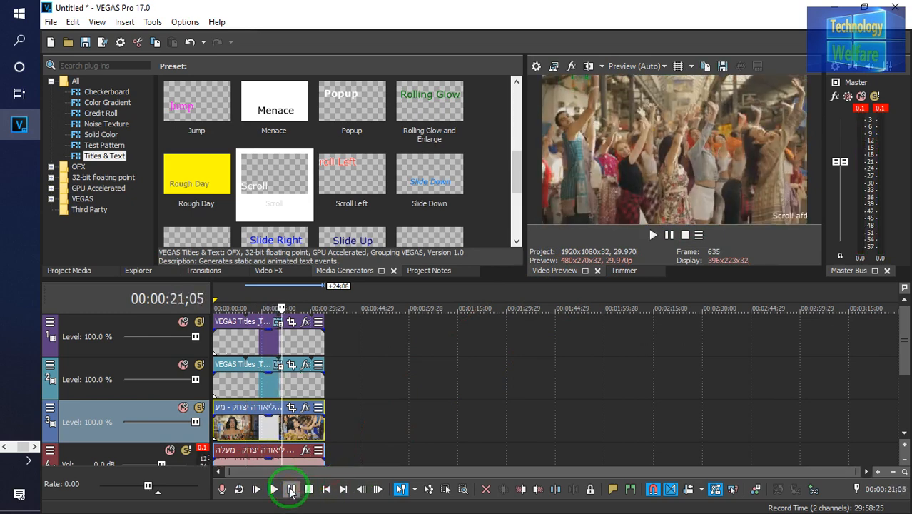
# Reopen the scroll title's editor, set its text color to orange (1.0, 0.65, 0.17) and close it
pyautogui.click(277, 322)
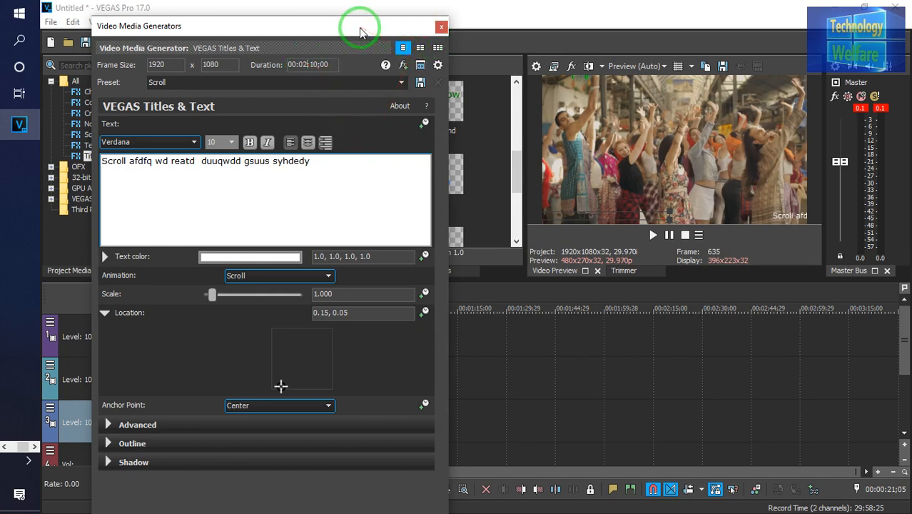
pyautogui.moveTo(359, 32); pyautogui.dragTo(402, 14)
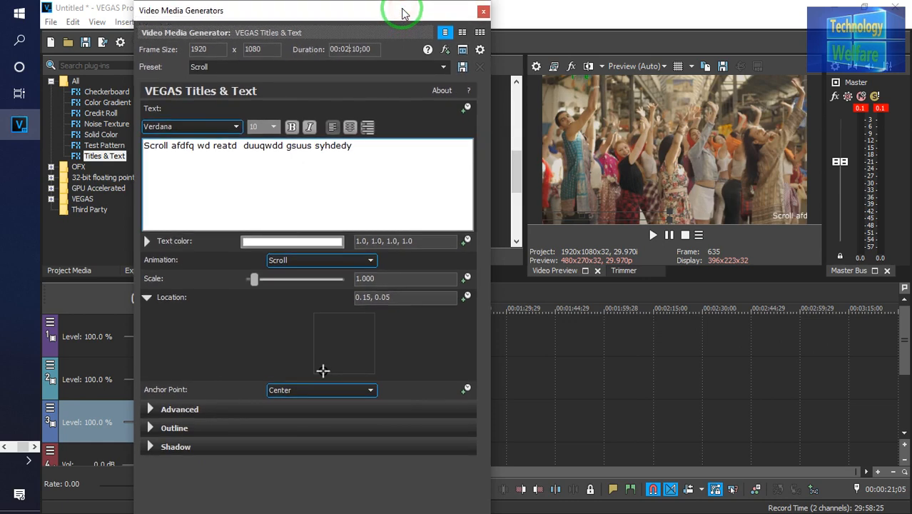
pyautogui.click(292, 243)
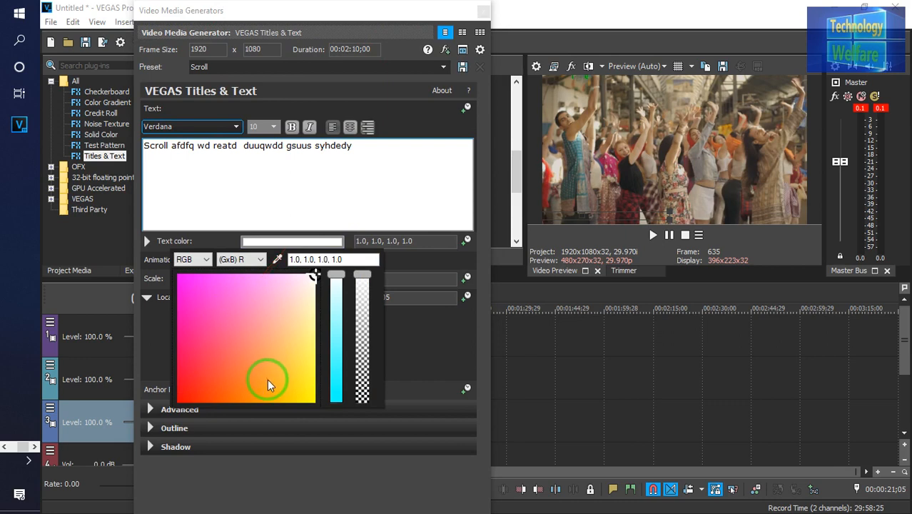
pyautogui.click(267, 381)
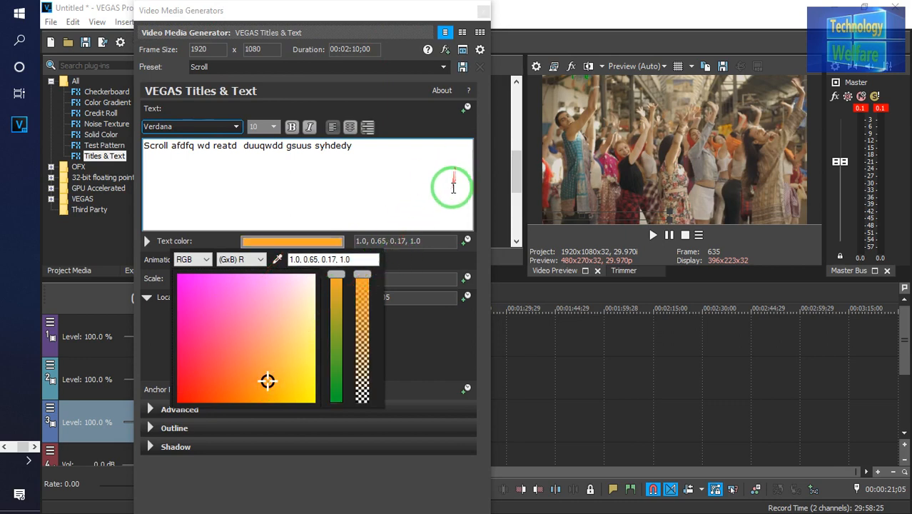
pyautogui.click(482, 20)
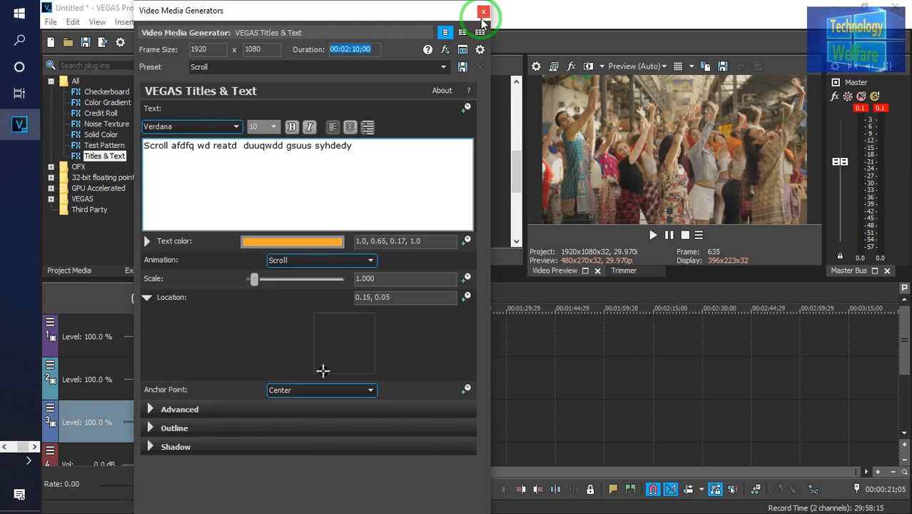
pyautogui.click(443, 67)
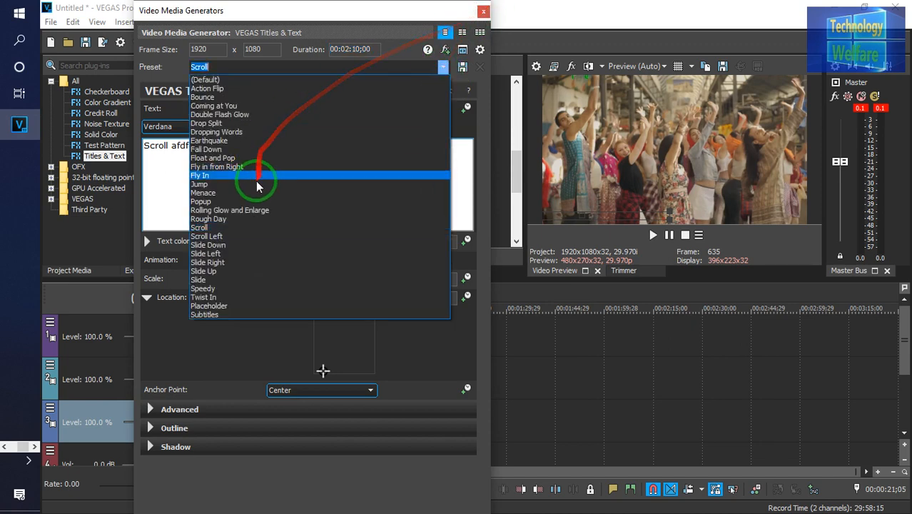
pyautogui.click(484, 12)
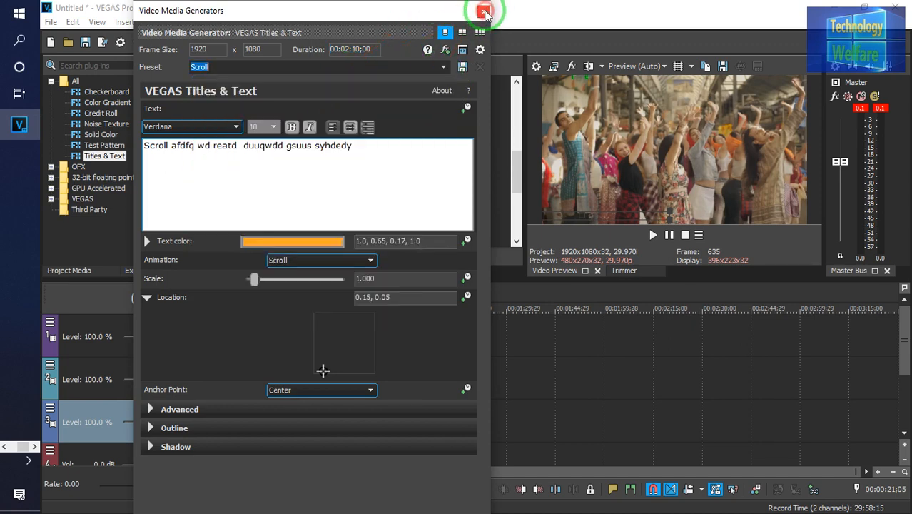
pyautogui.click(484, 12)
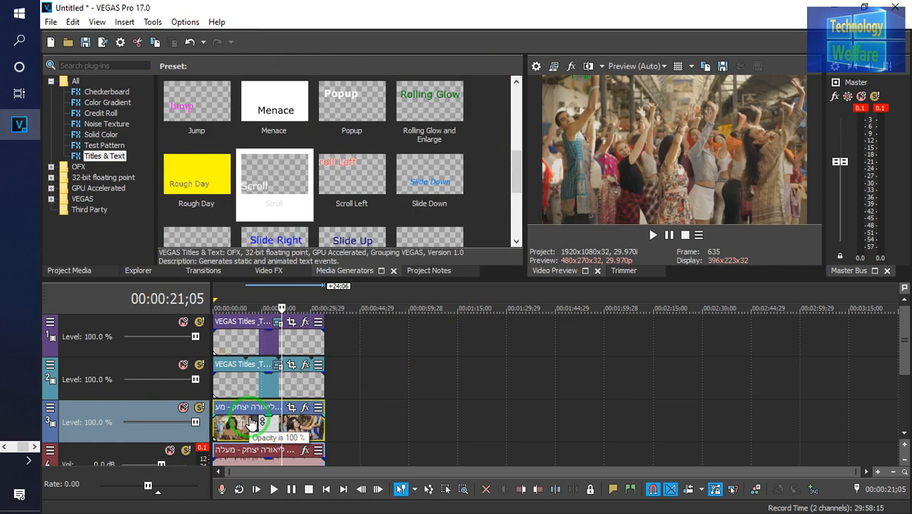
# Play back the project to preview both titles over the video
pyautogui.hotkey('ctrl', 'a')
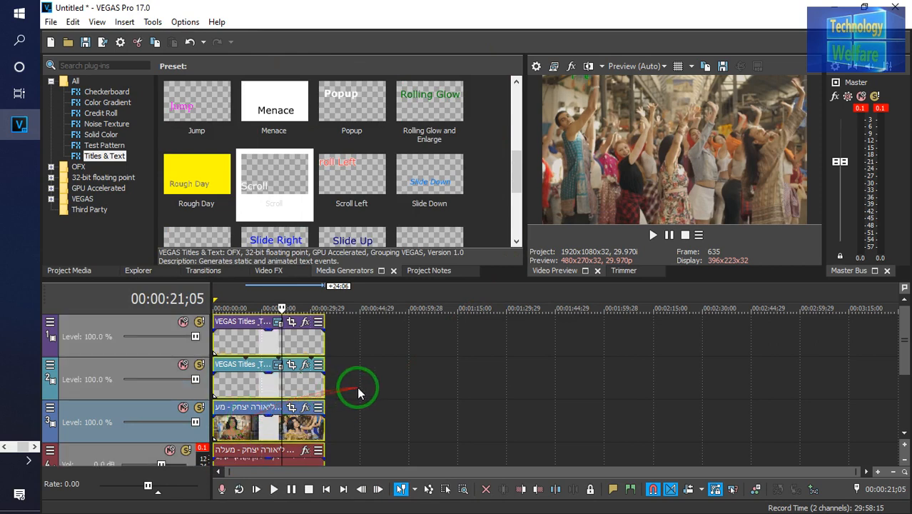
pyautogui.click(357, 389)
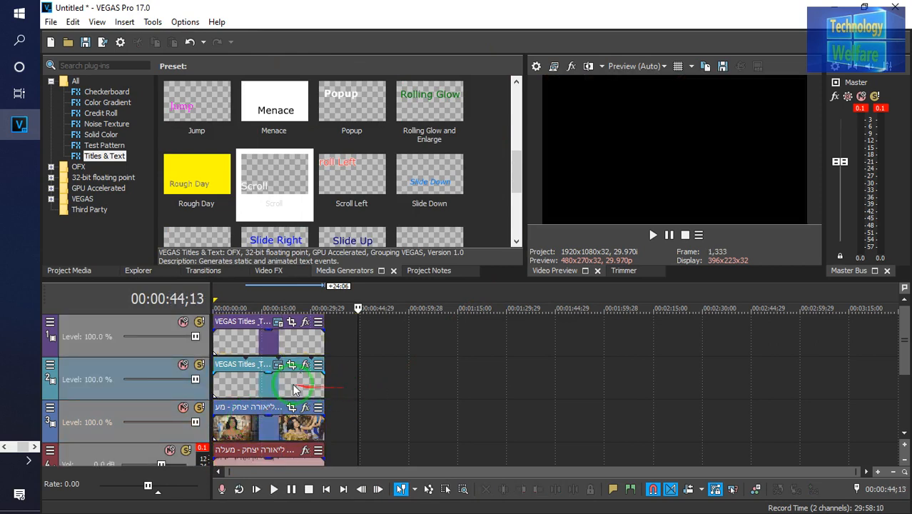
pyautogui.click(238, 390)
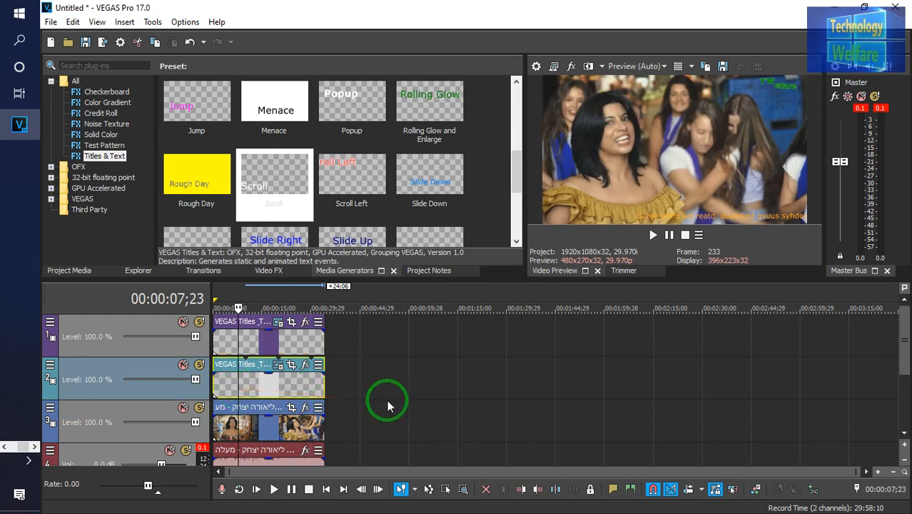
pyautogui.click(273, 490)
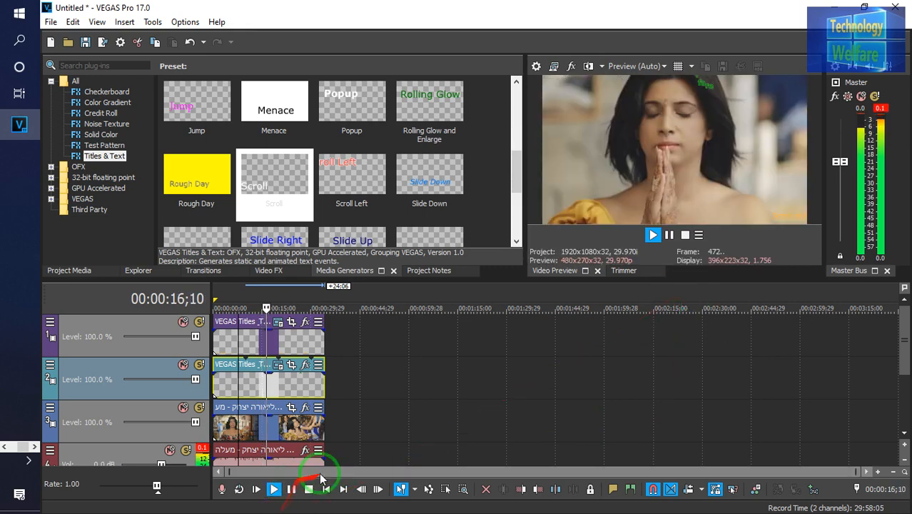
pyautogui.click(291, 490)
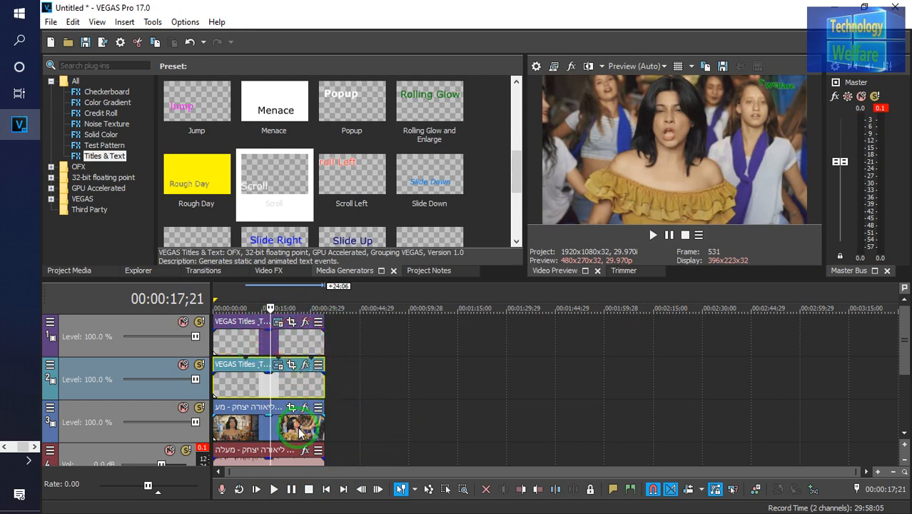
pyautogui.click(352, 419)
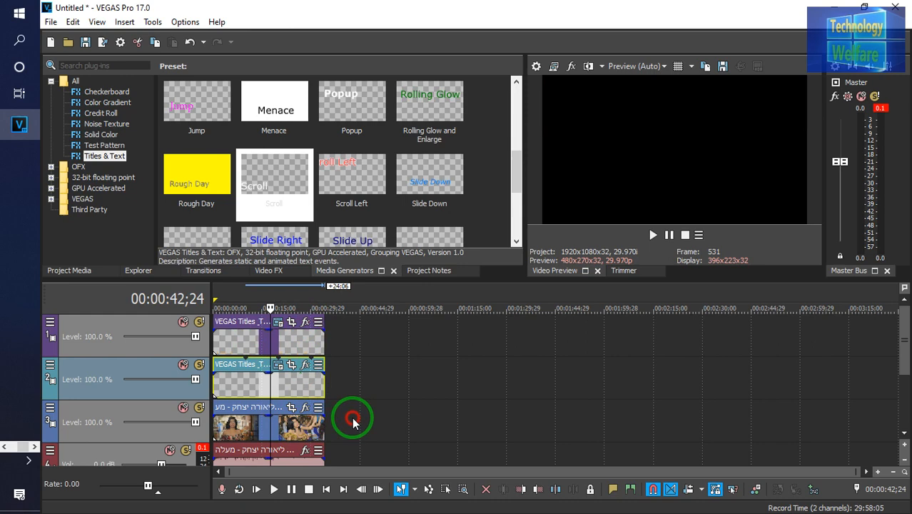
pyautogui.click(293, 427)
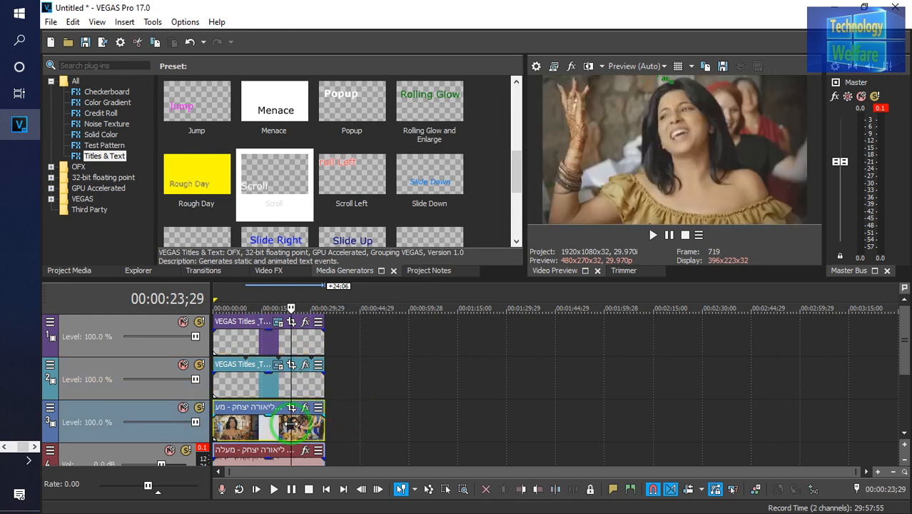
pyautogui.hotkey('ctrl', 'a')
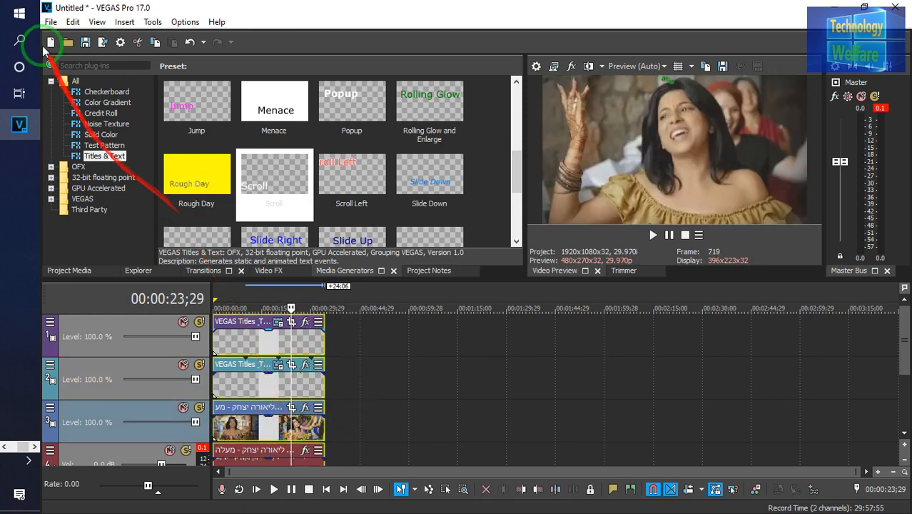
pyautogui.click(85, 43)
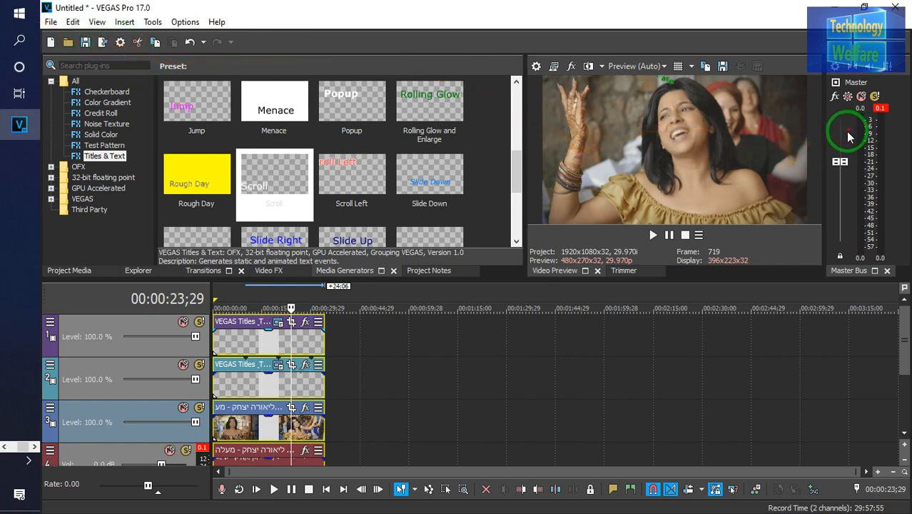
# Raise the master bus volume fader to 5.0
pyautogui.click(839, 160)
pyautogui.moveTo(839, 158); pyautogui.dragTo(840, 128)
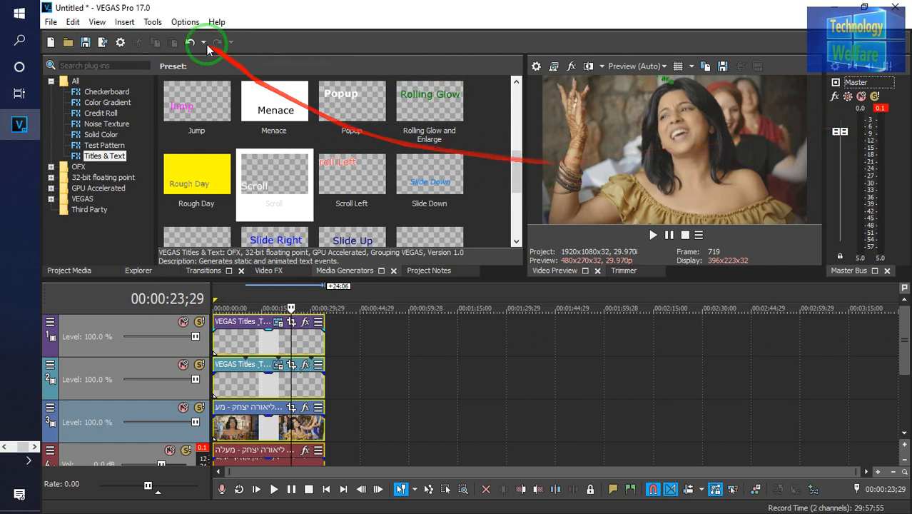
# Render the project as Untitled.mp4 to the Desktop with the MAGIX AVC/AAC MP4 Internet HD 720p 25 fps template, then minimize the window
pyautogui.click(51, 22)
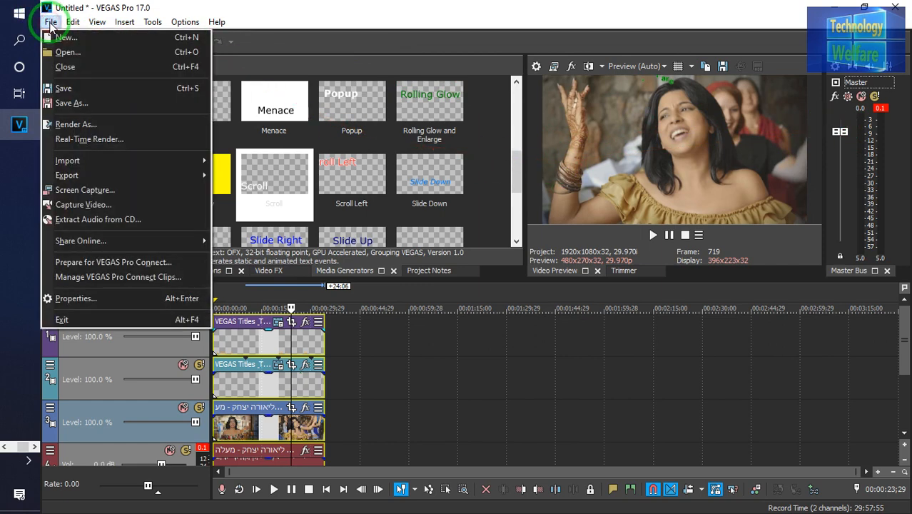
pyautogui.click(114, 129)
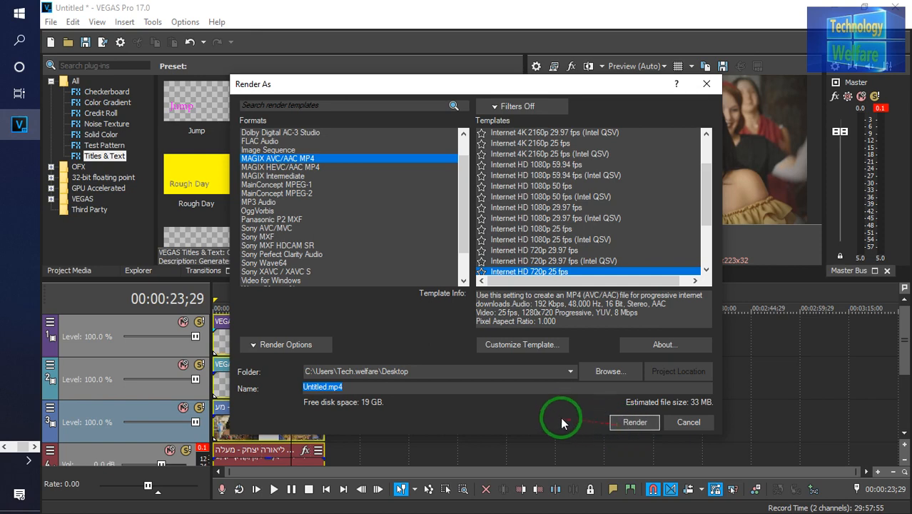
pyautogui.click(632, 427)
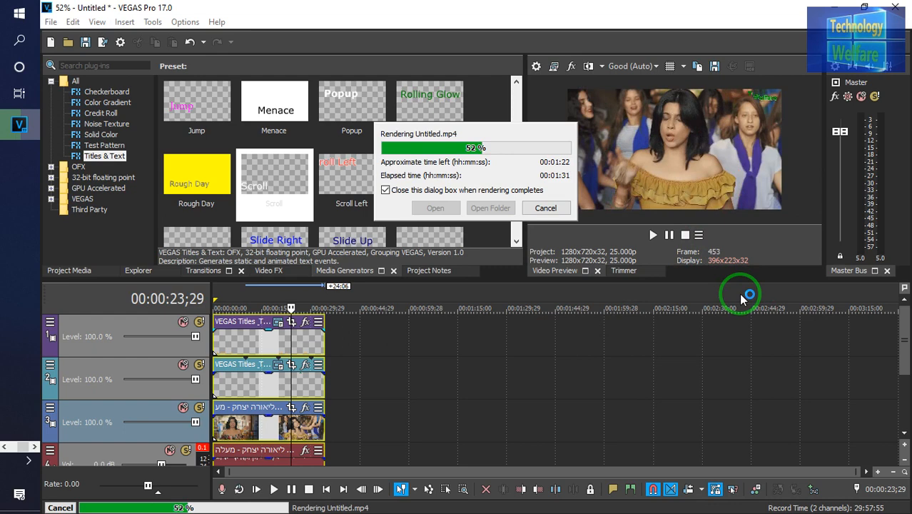
pyautogui.click(840, 6)
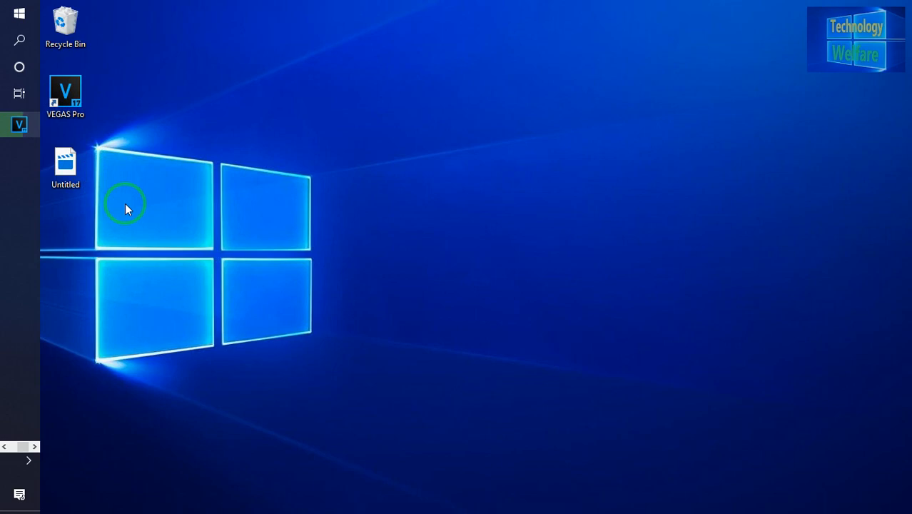
# Check that rendering has finished, then close VEGAS Pro without saving changes to the Untitled project
pyautogui.click(19, 133)
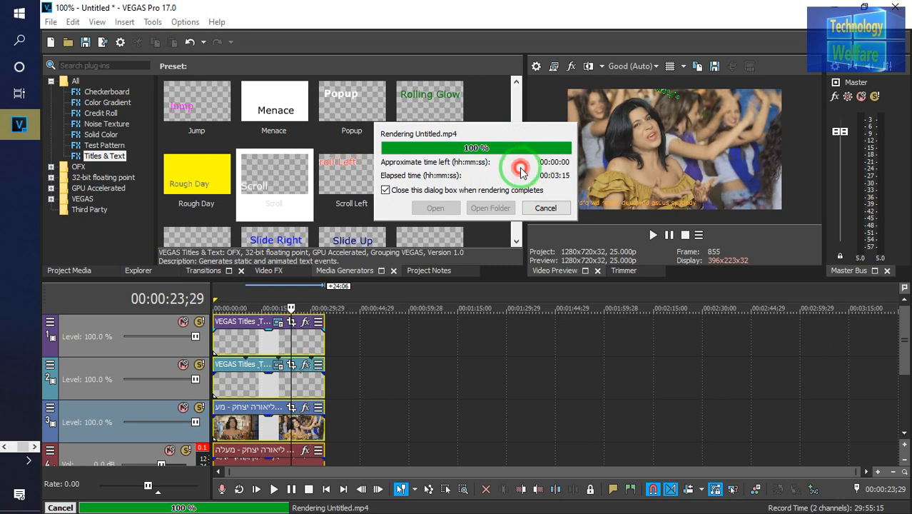
pyautogui.click(832, 8)
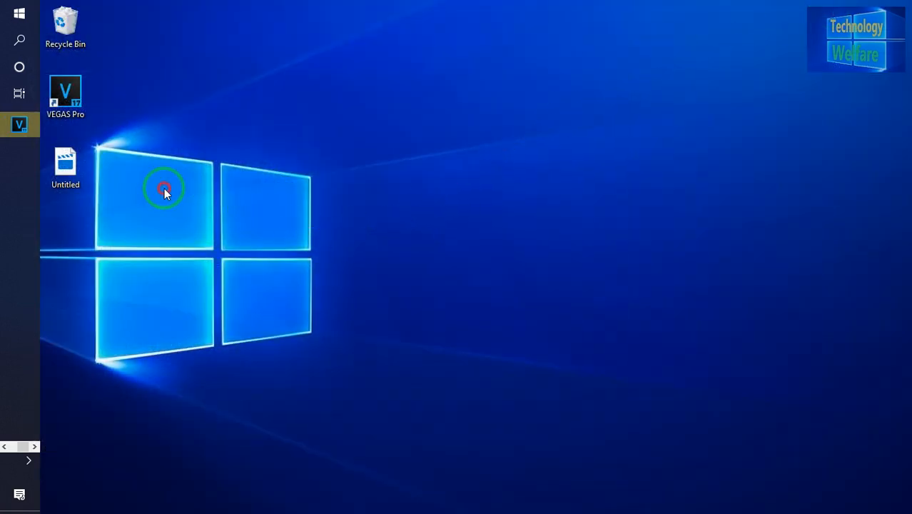
pyautogui.click(65, 165)
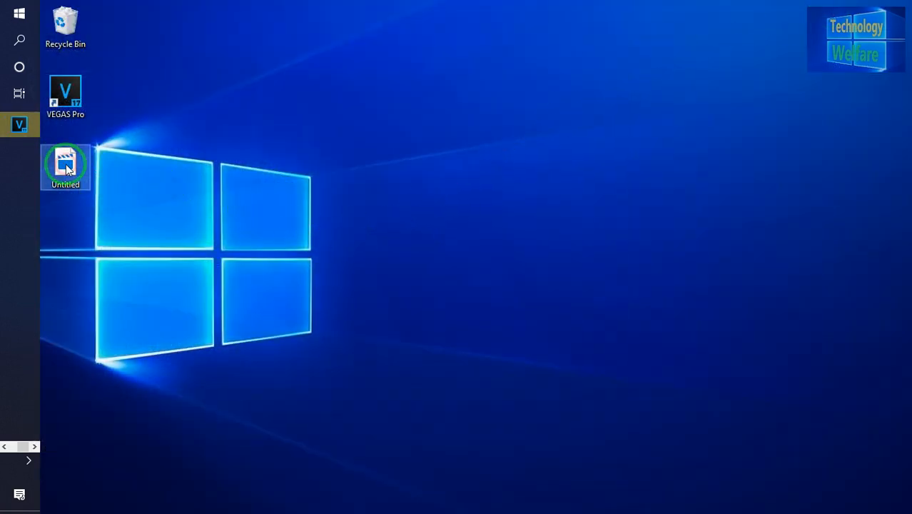
pyautogui.moveTo(67, 168); pyautogui.dragTo(655, 84)
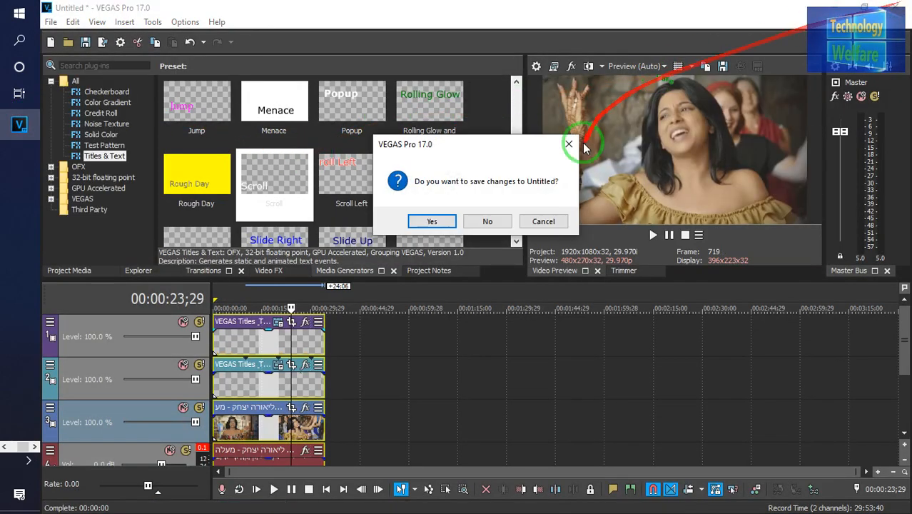
pyautogui.click(472, 222)
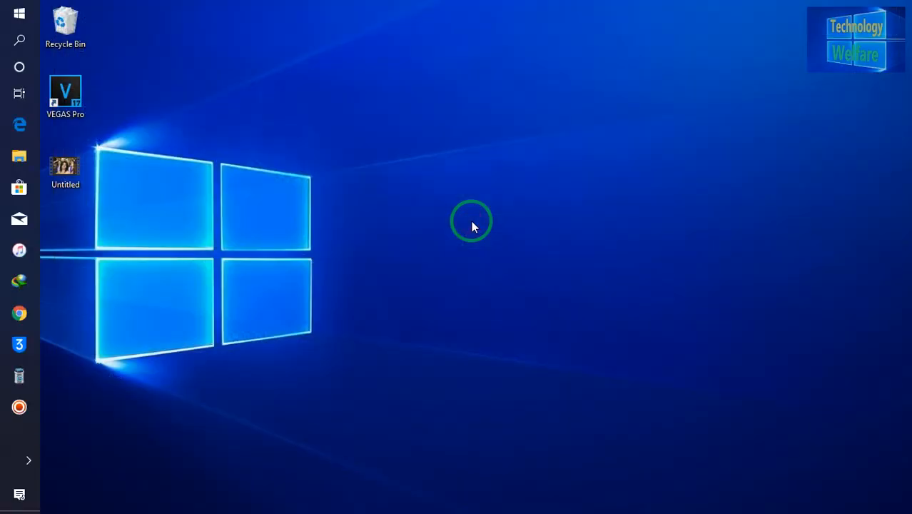
# Open the rendered Untitled video from the desktop to review it, then pause playback
pyautogui.click(71, 165)
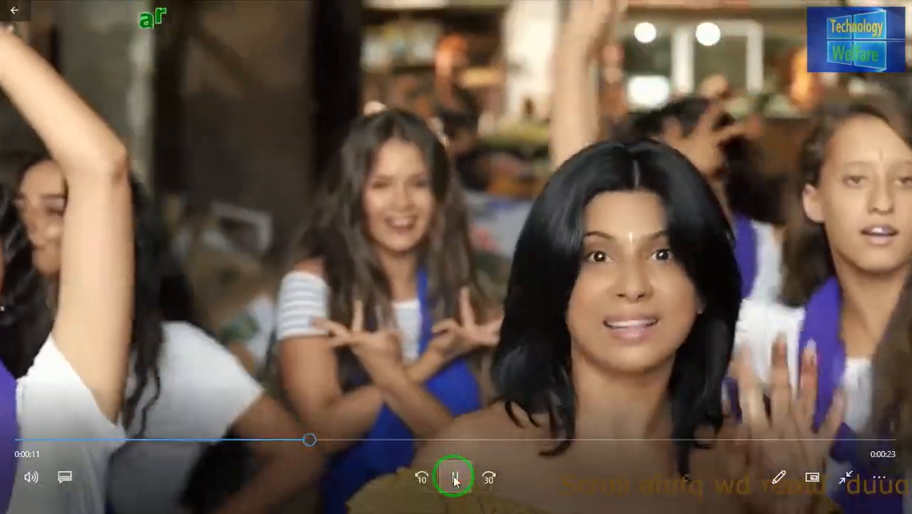
pyautogui.click(455, 479)
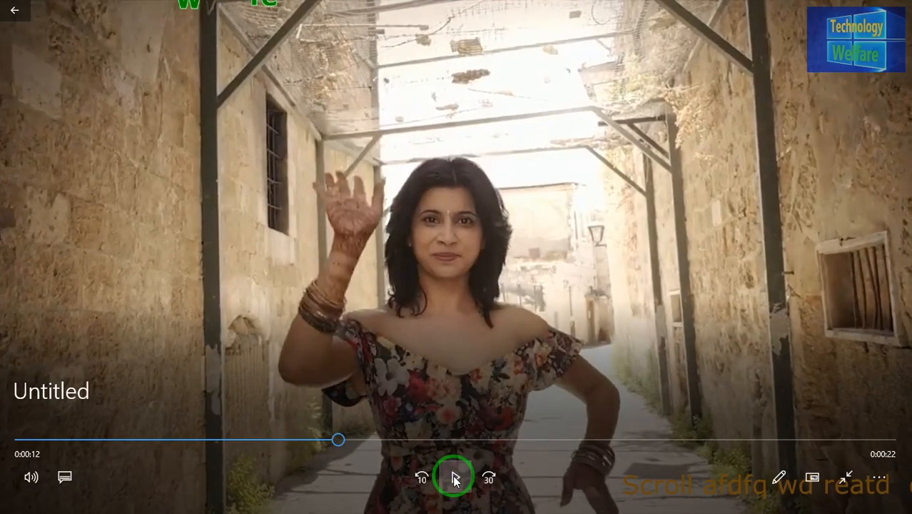